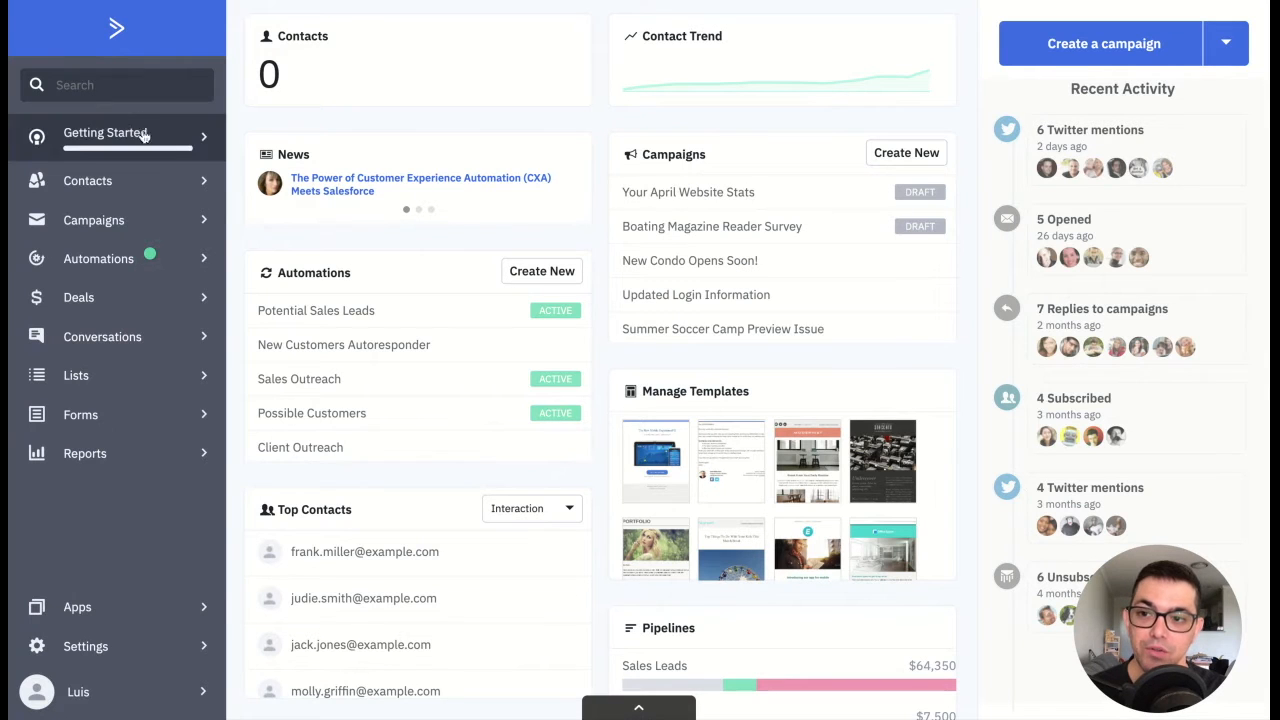
Step: Add a contact field named "Last Engagement Date" with the Date type to the General Details group
{"action": "left_click", "coordinate": [120, 415]}
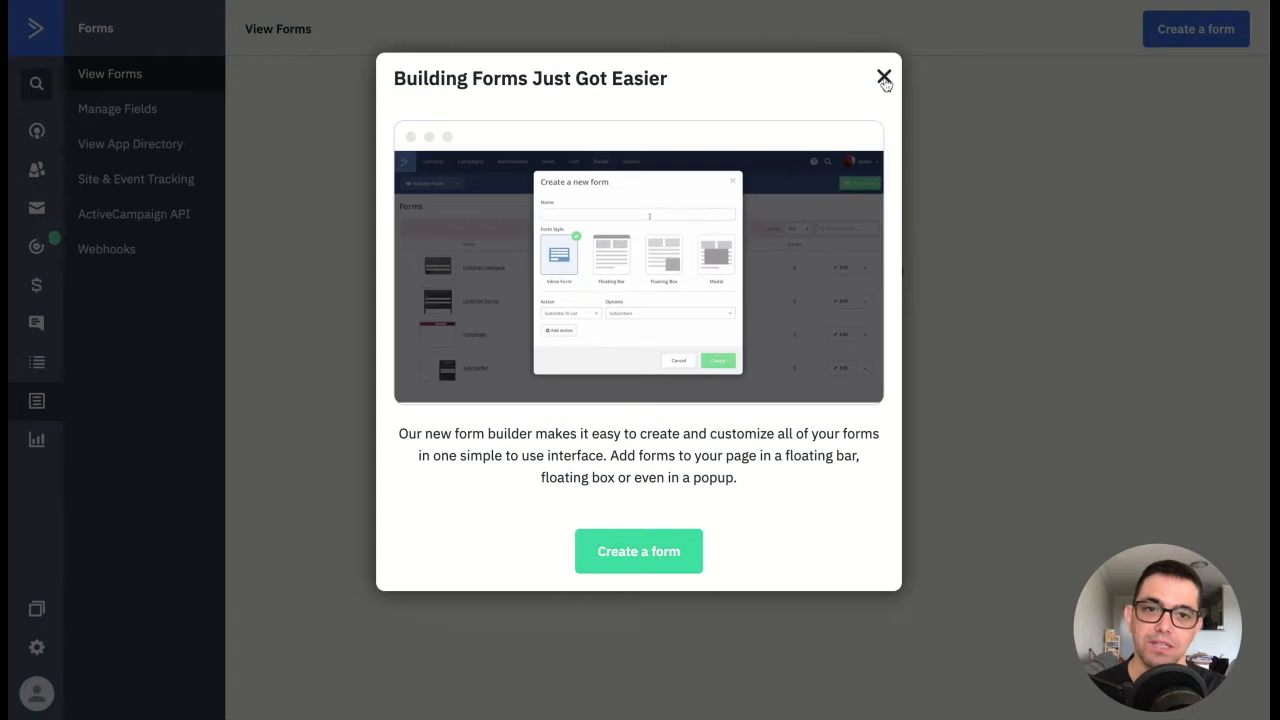
{"action": "left_click", "coordinate": [884, 79]}
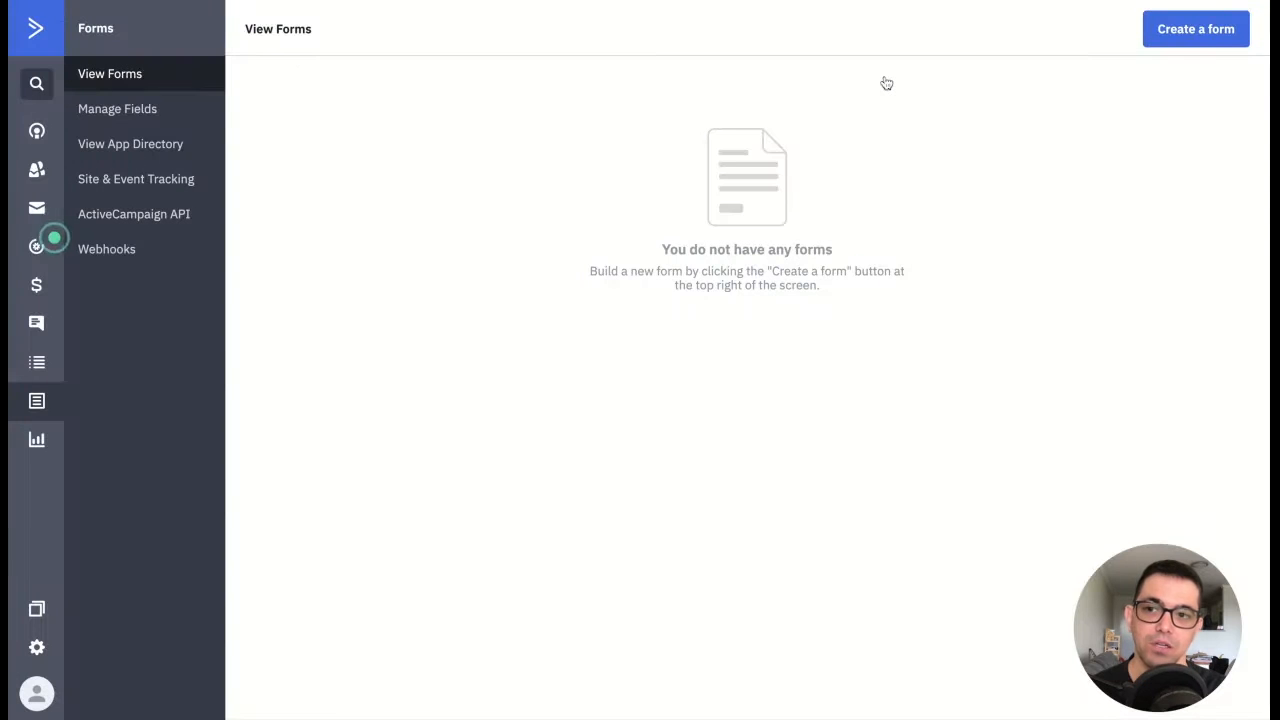
{"action": "left_click", "coordinate": [133, 117]}
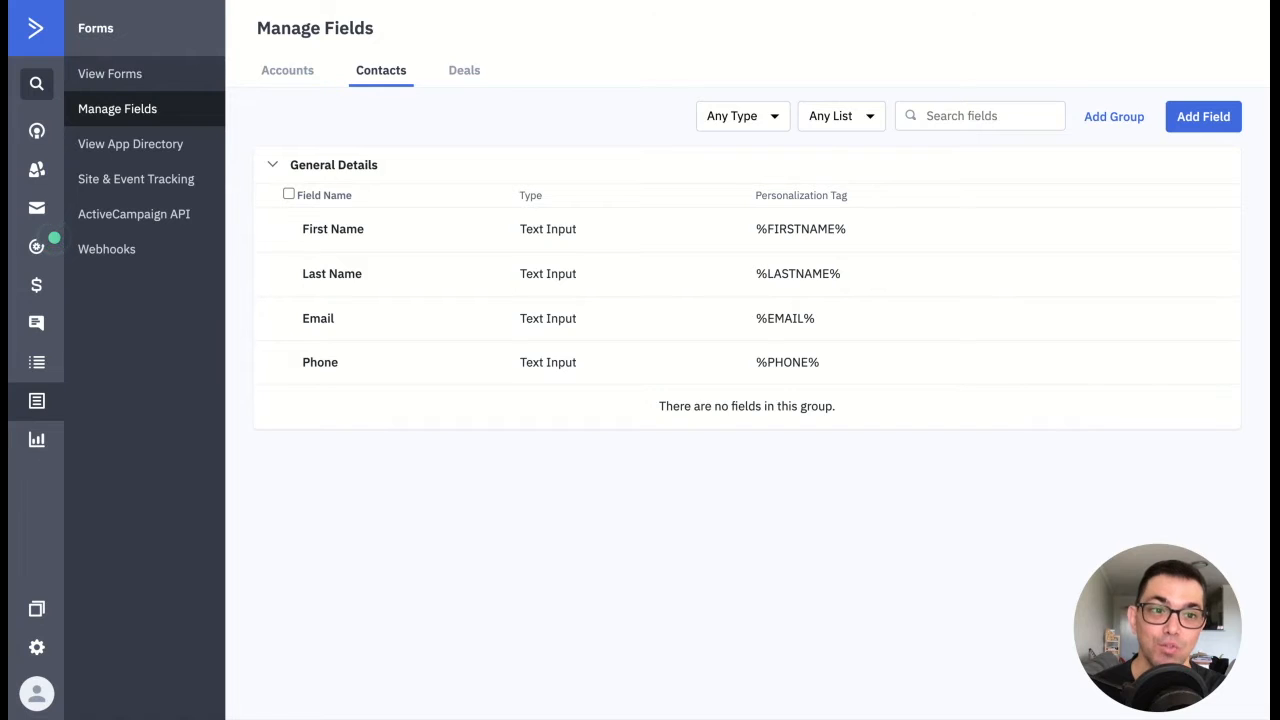
{"action": "left_click", "coordinate": [1203, 117]}
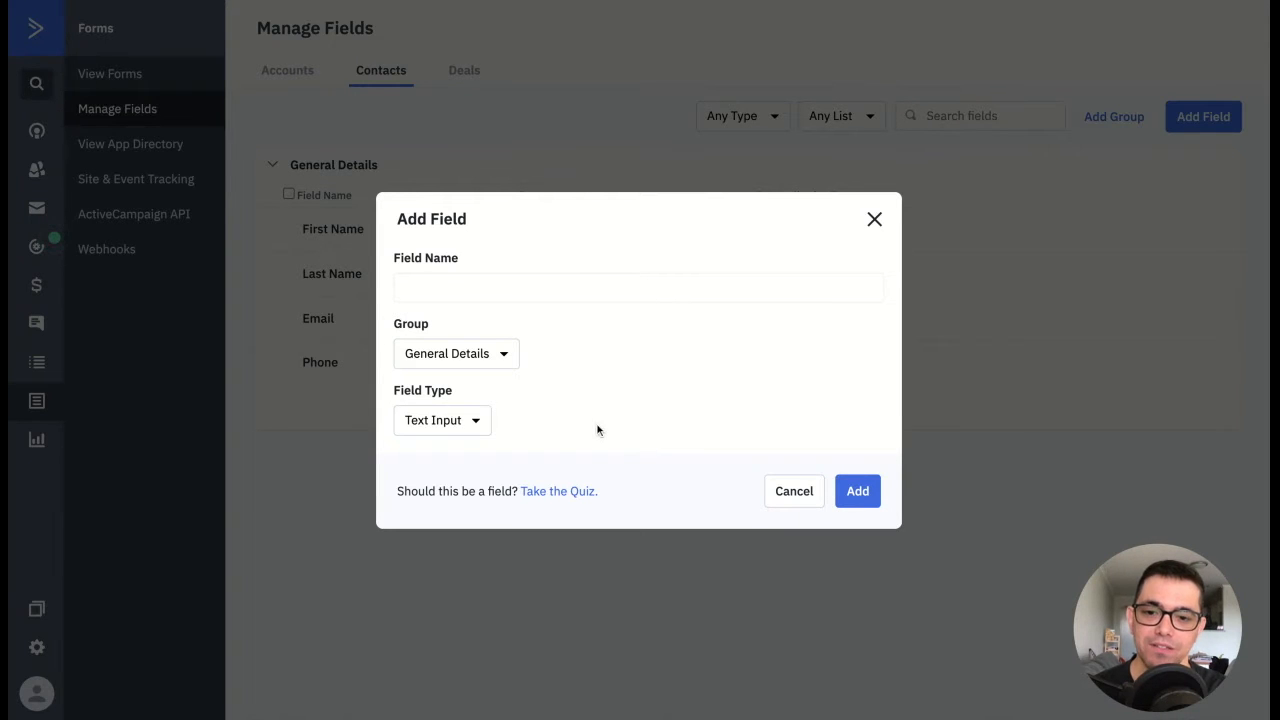
{"action": "left_click", "coordinate": [494, 292]}
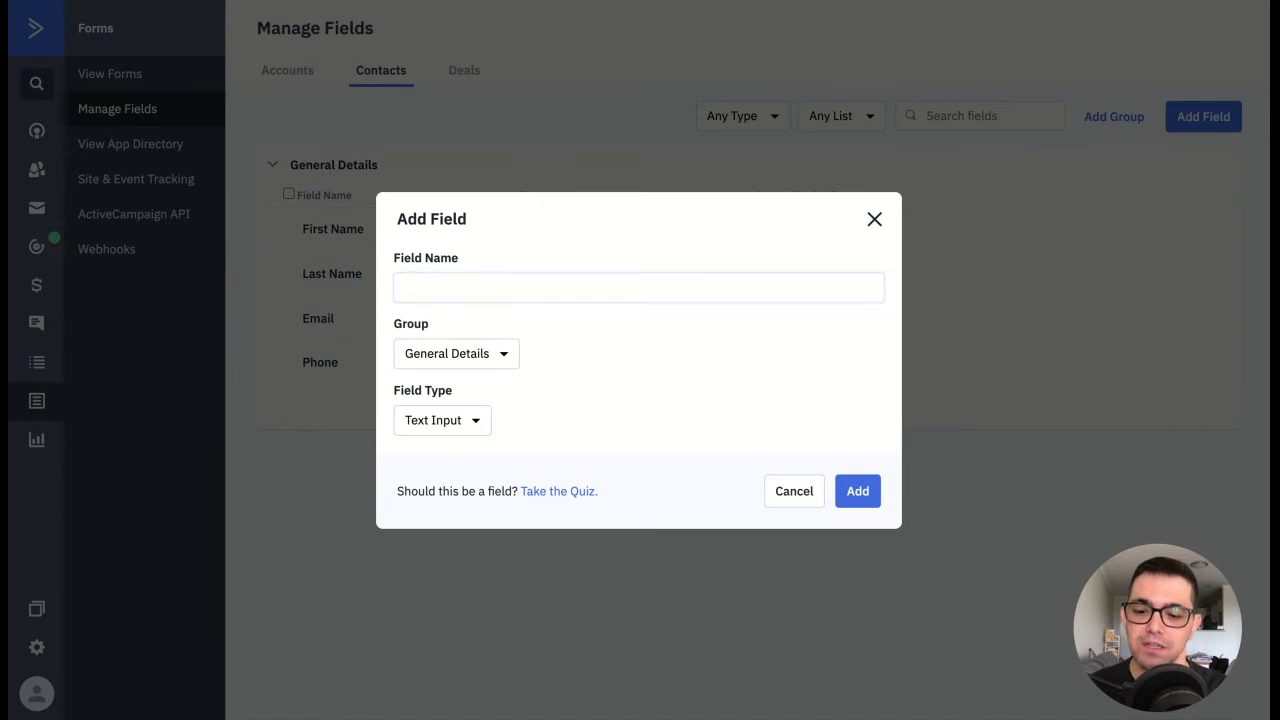
{"action": "type", "text": "Last Engagement Date"}
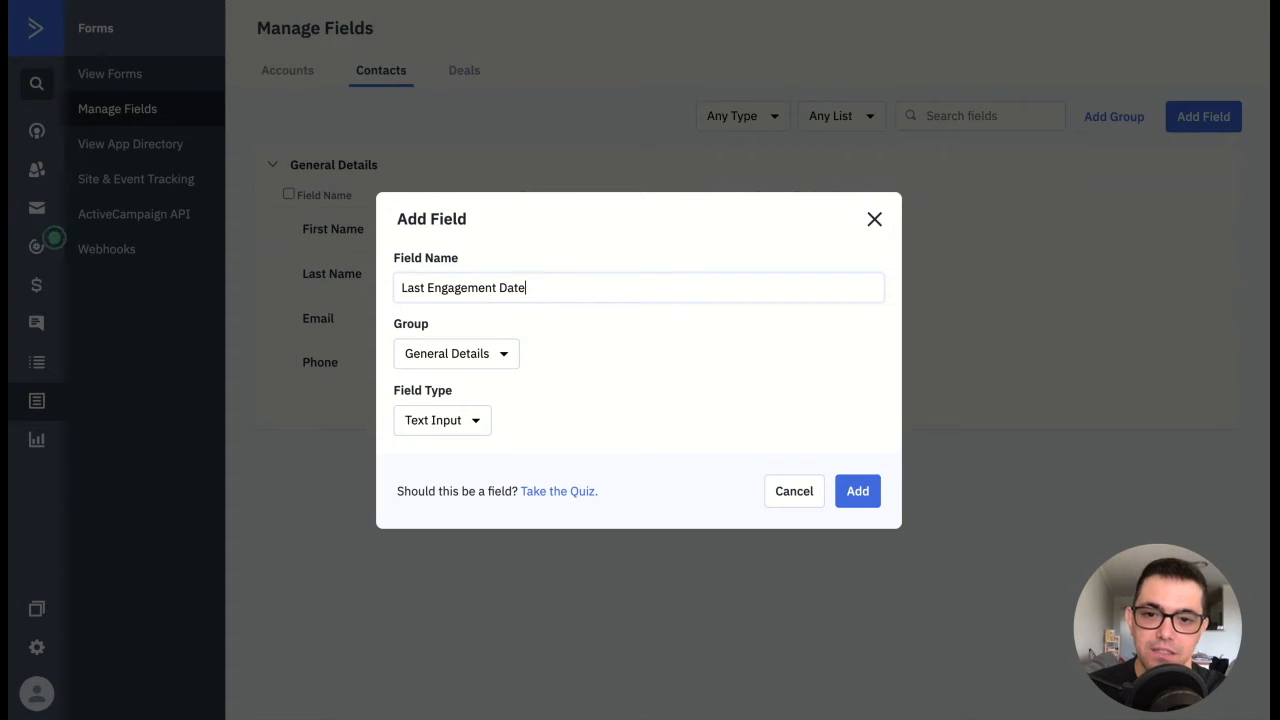
{"action": "left_click", "coordinate": [447, 426]}
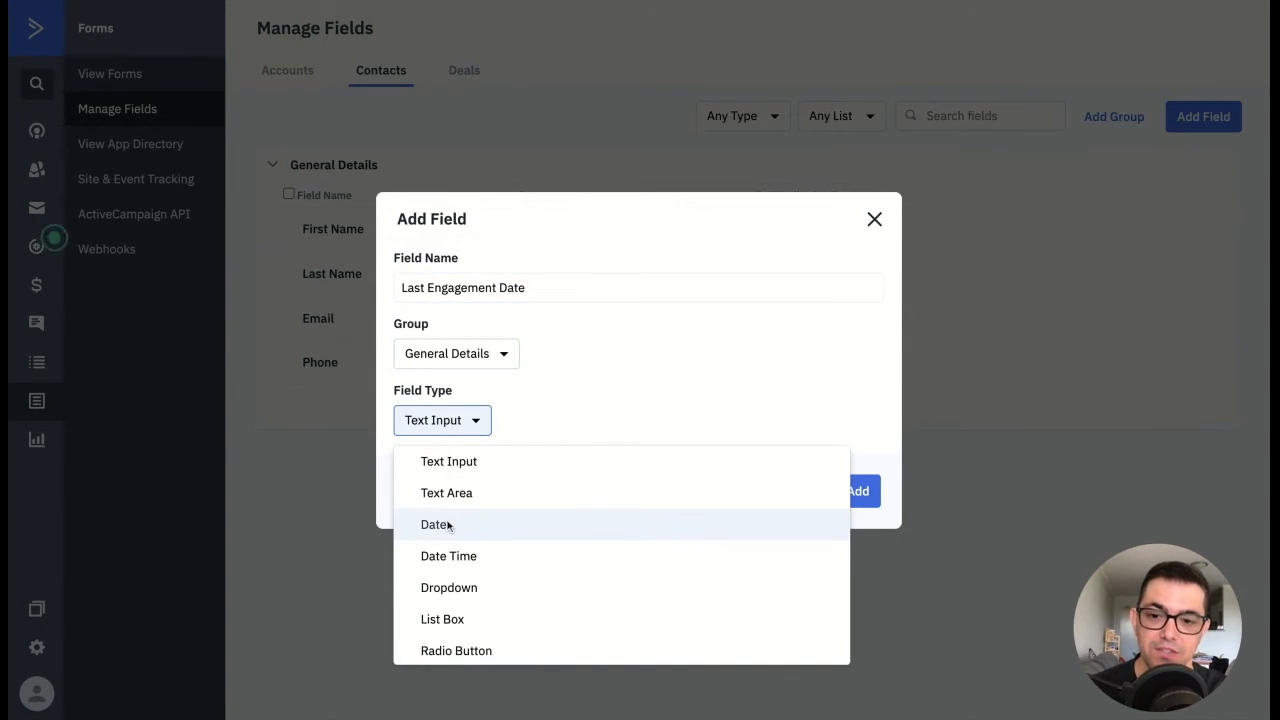
{"action": "left_click", "coordinate": [490, 524]}
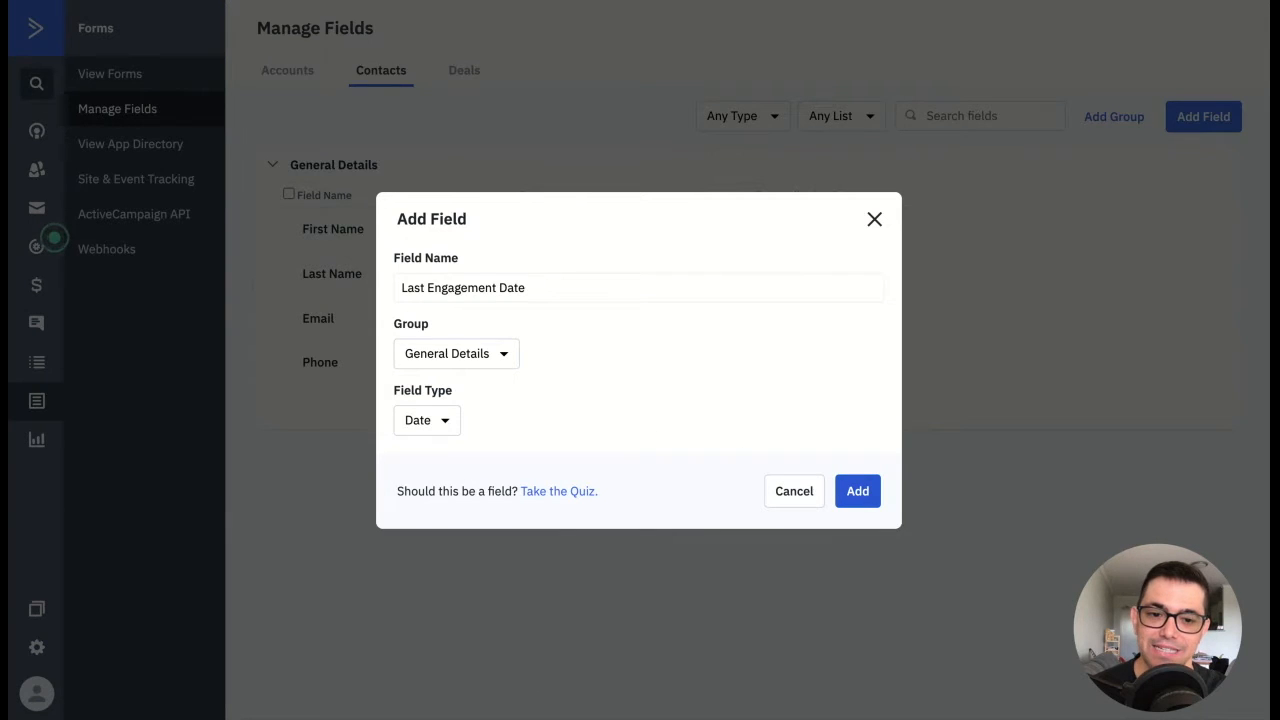
{"action": "left_click", "coordinate": [857, 491]}
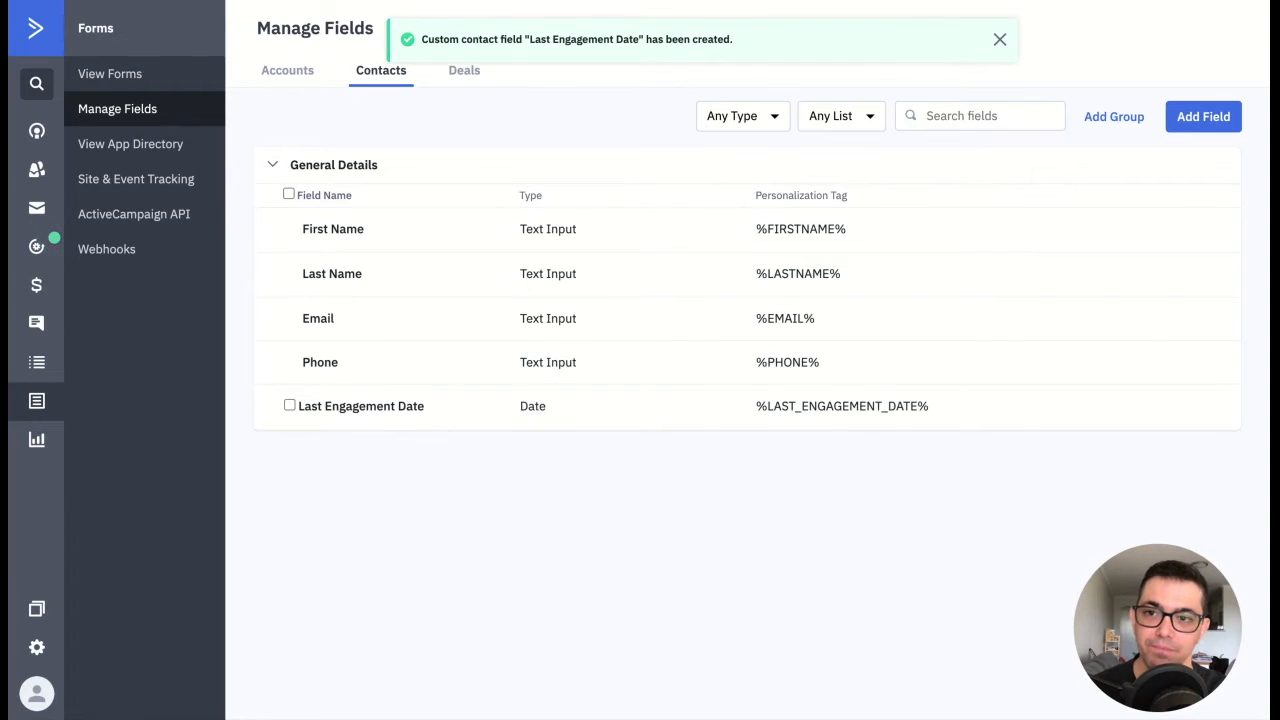
Step: Create an automation from the "Part 1 - Engagement Tagging" recipe
{"action": "left_click", "coordinate": [35, 248]}
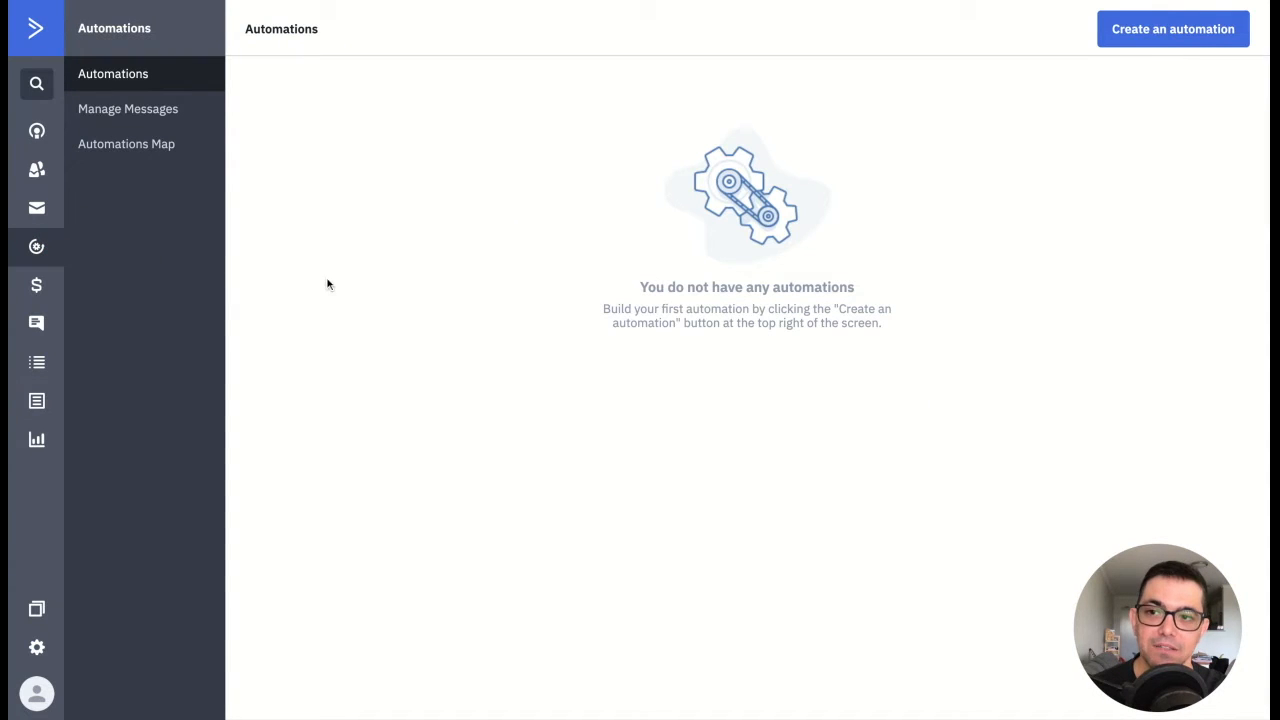
{"action": "left_click", "coordinate": [1148, 42]}
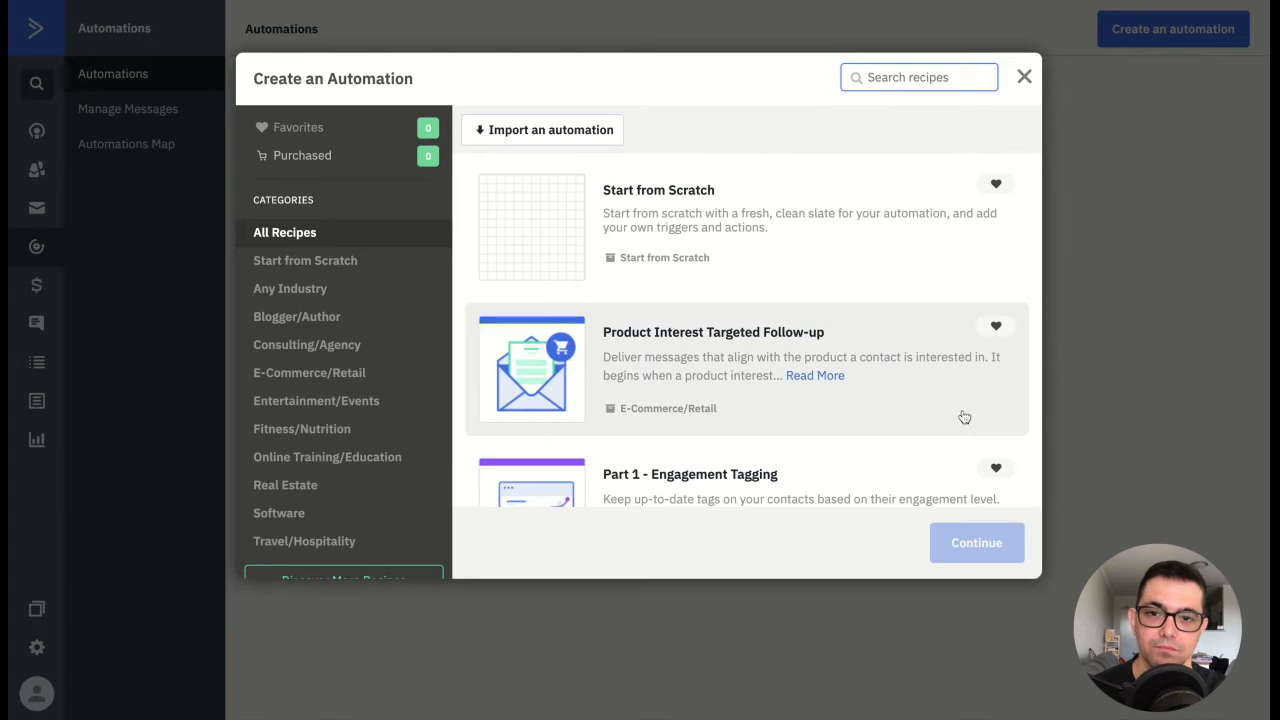
{"action": "scroll", "coordinate": [850, 403], "scroll_direction": "down", "scroll_amount": 5}
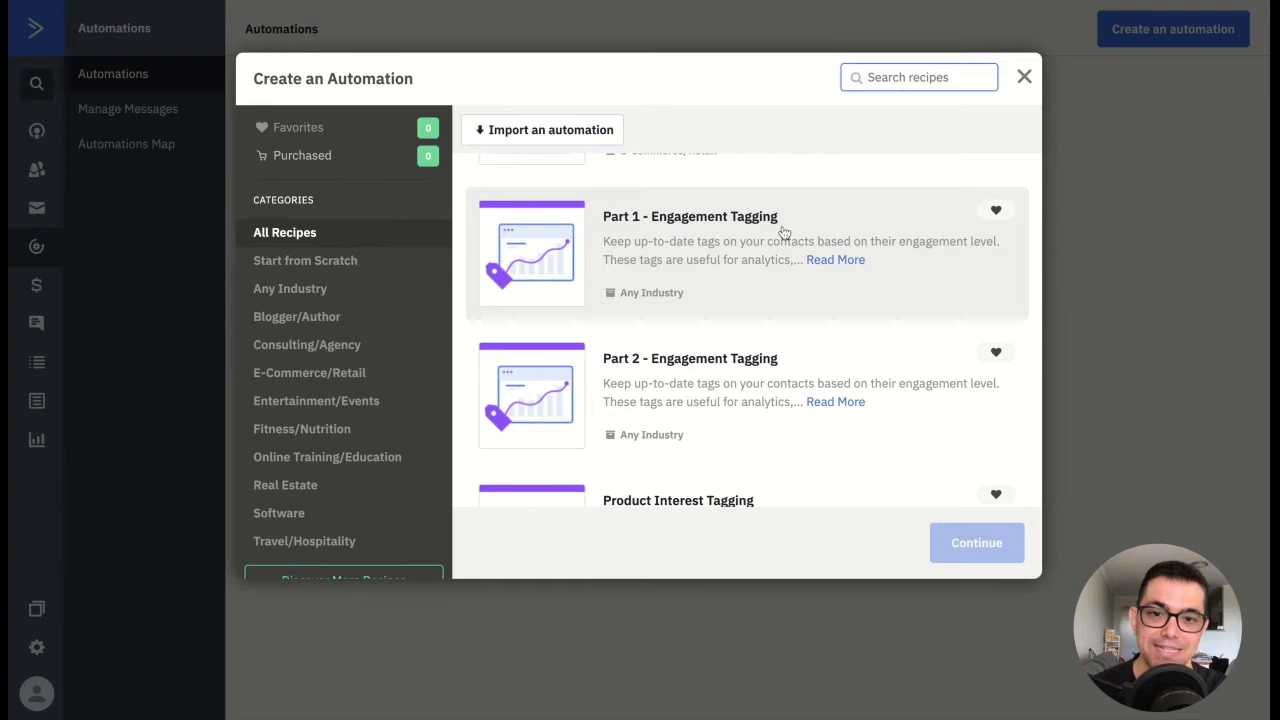
{"action": "left_click", "coordinate": [731, 251]}
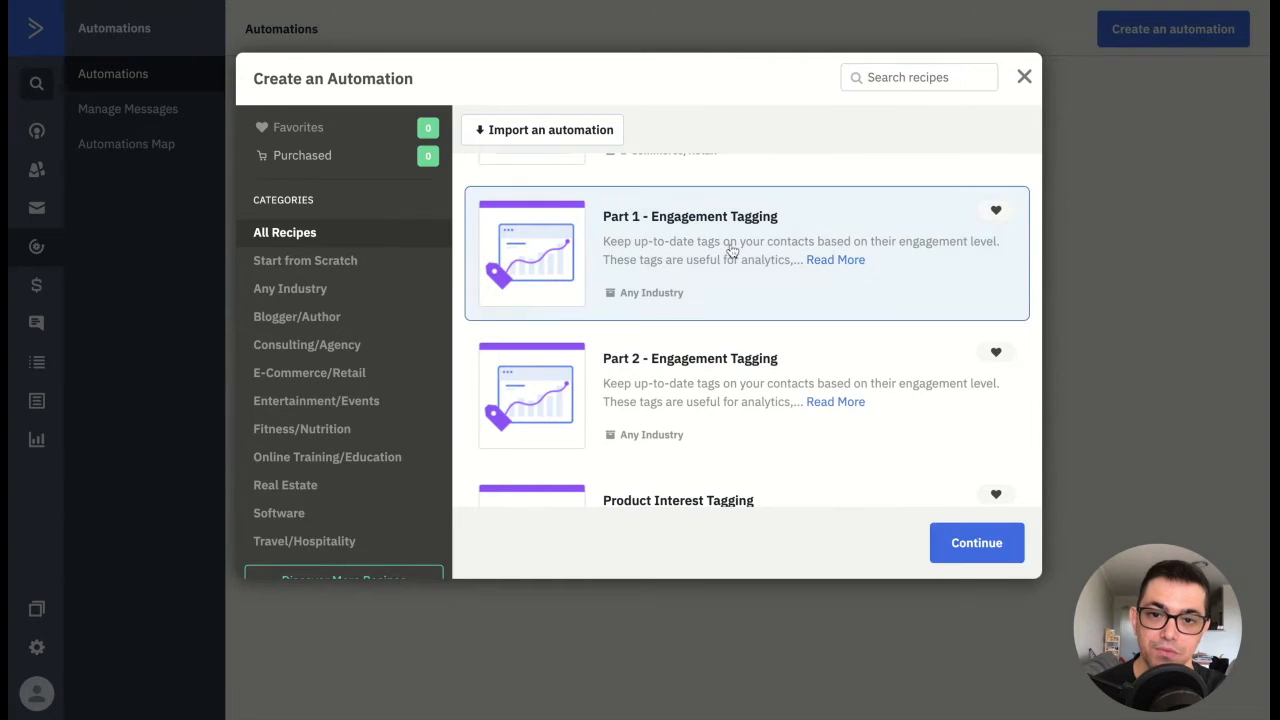
{"action": "left_click", "coordinate": [967, 553]}
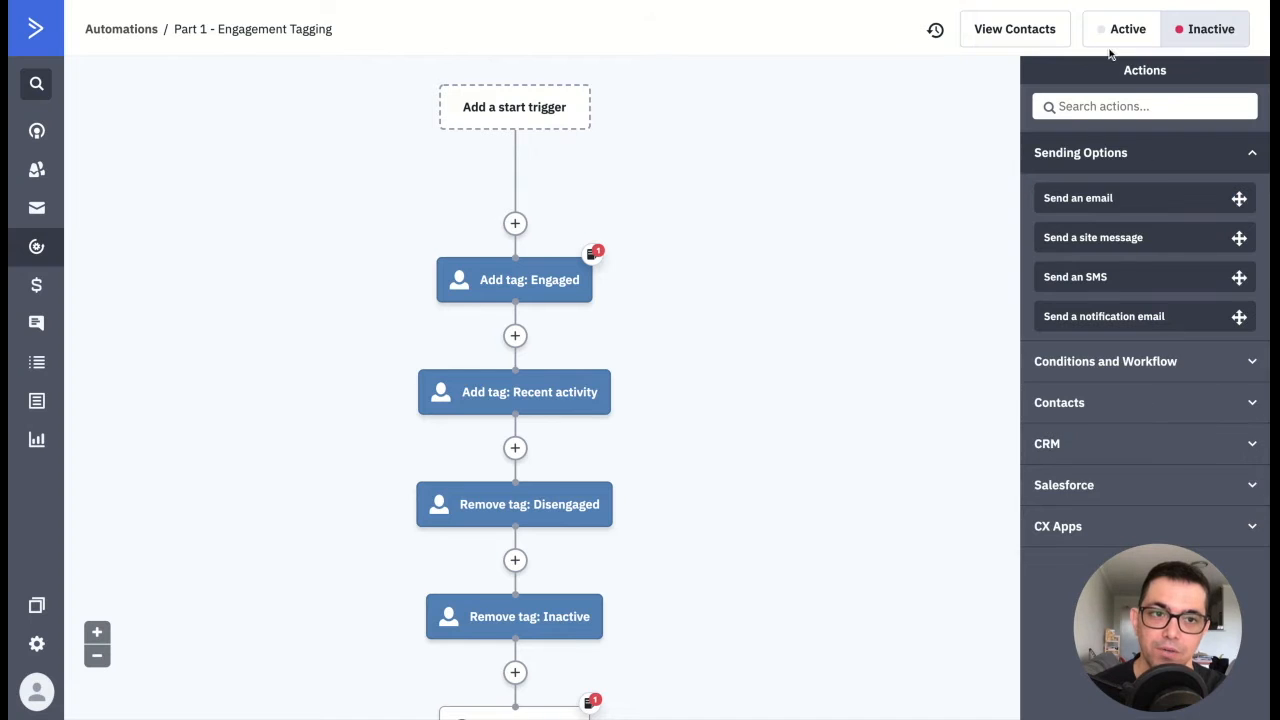
Step: Set the Part 1 - Engagement Tagging automation to Active and review its sequence of actions
{"action": "left_click", "coordinate": [1124, 36]}
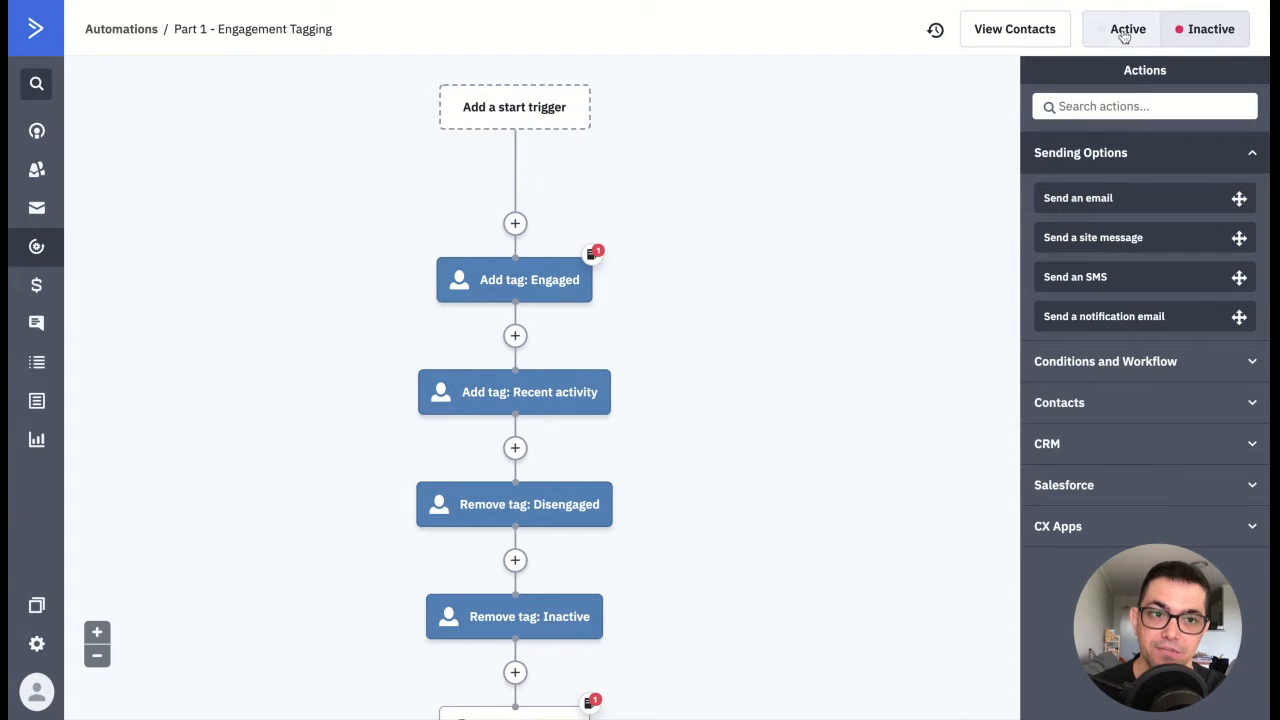
{"action": "scroll", "coordinate": [842, 314], "scroll_direction": "down", "scroll_amount": 8}
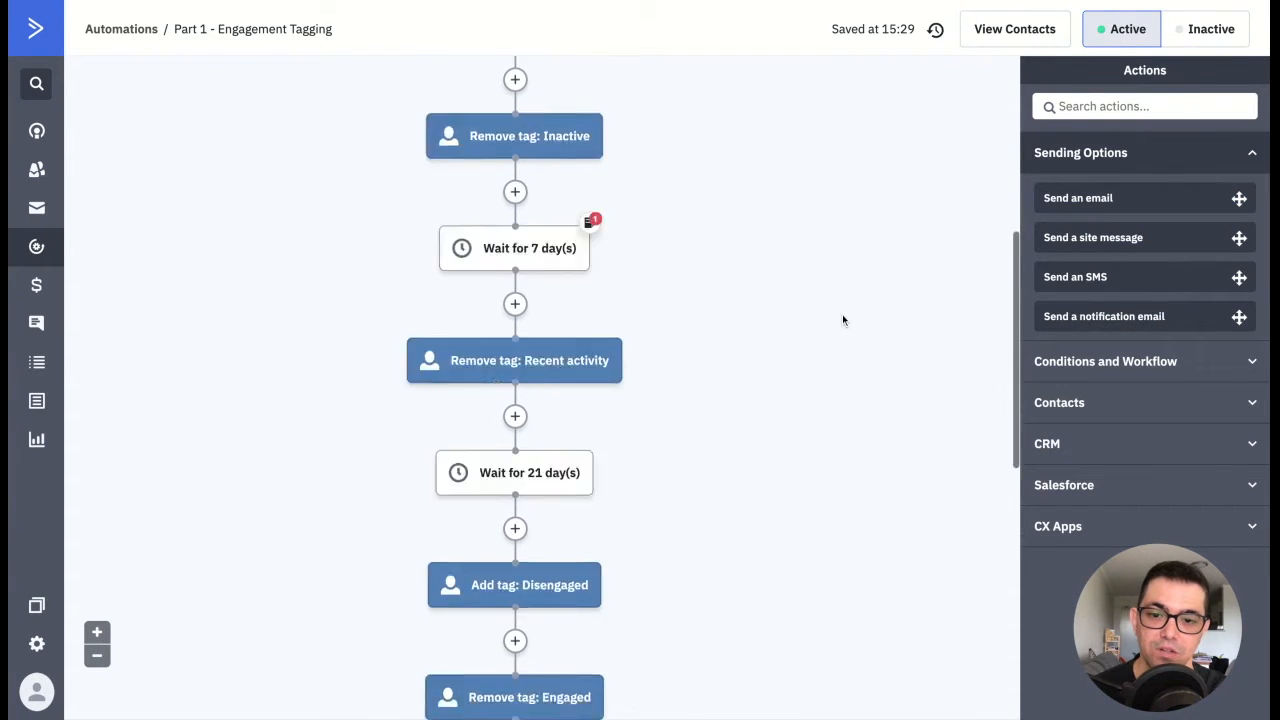
{"action": "scroll", "coordinate": [842, 324], "scroll_direction": "down", "scroll_amount": 4}
{"action": "scroll", "coordinate": [842, 324], "scroll_direction": "up", "scroll_amount": 12}
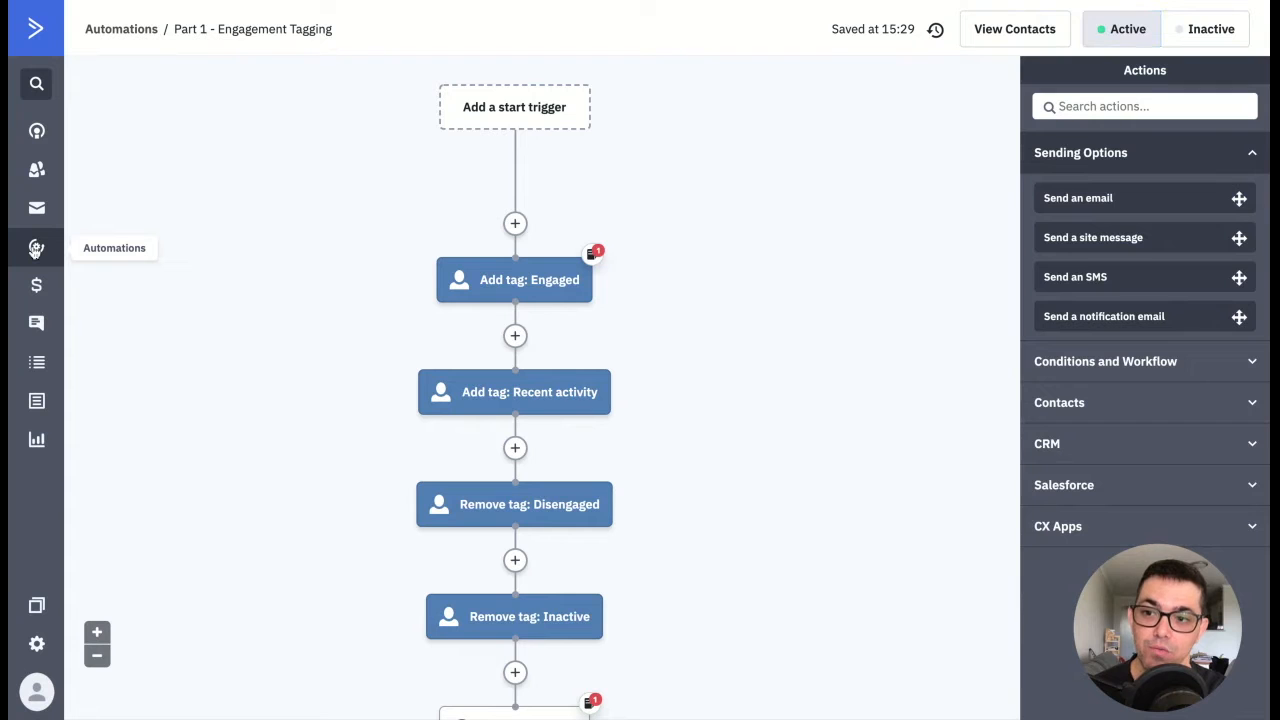
Step: Create another automation from the "Part 2 - Engagement Tagging" recipe
{"action": "left_click", "coordinate": [36, 249]}
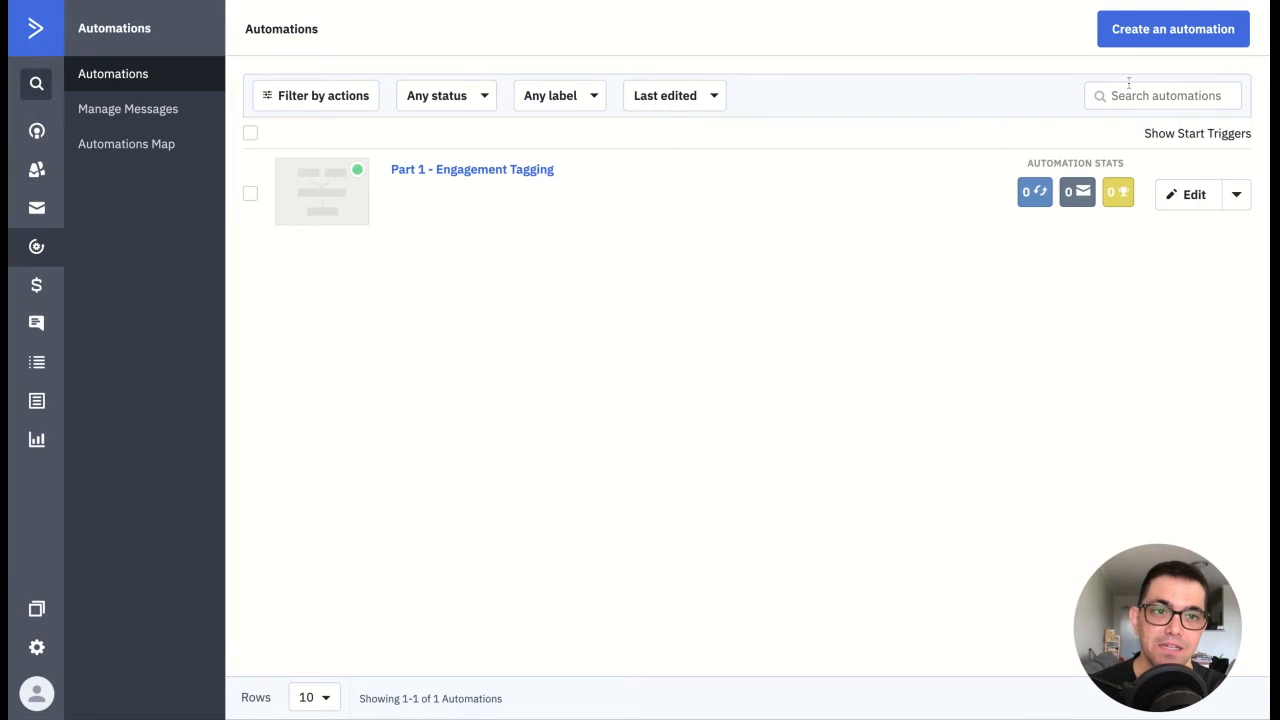
{"action": "left_click", "coordinate": [1203, 36]}
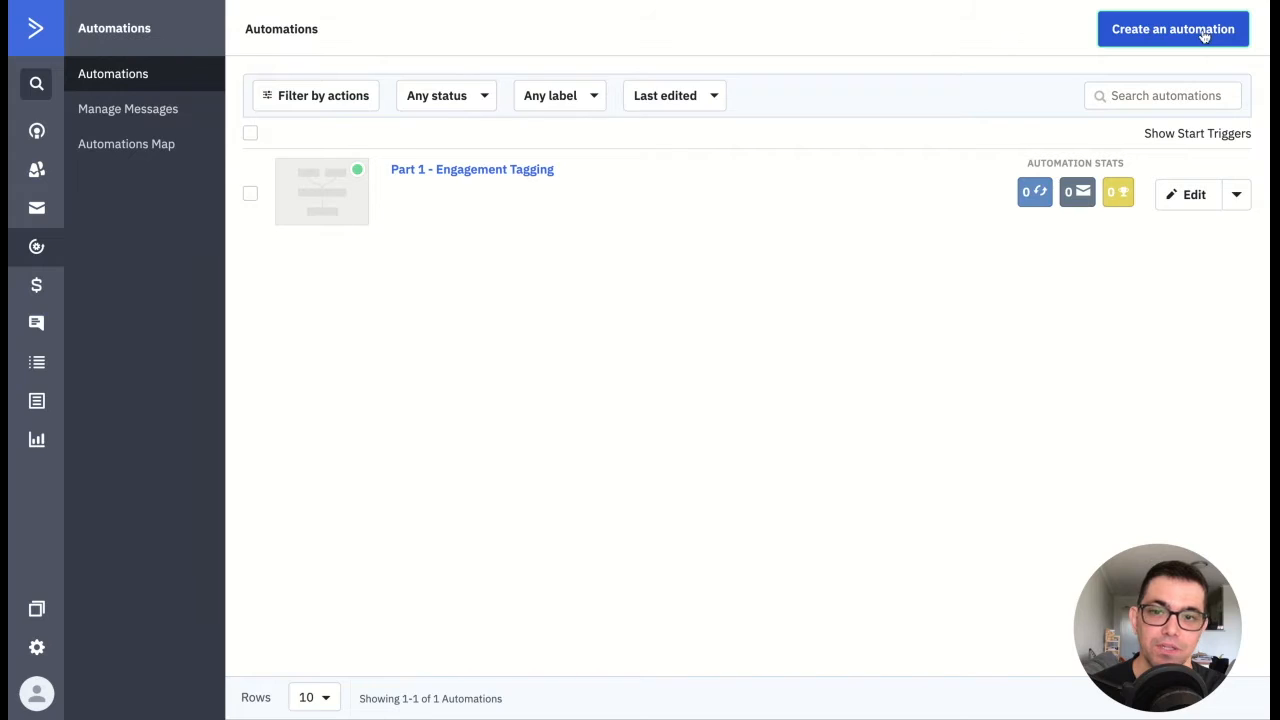
{"action": "scroll", "coordinate": [778, 457], "scroll_direction": "down", "scroll_amount": 2}
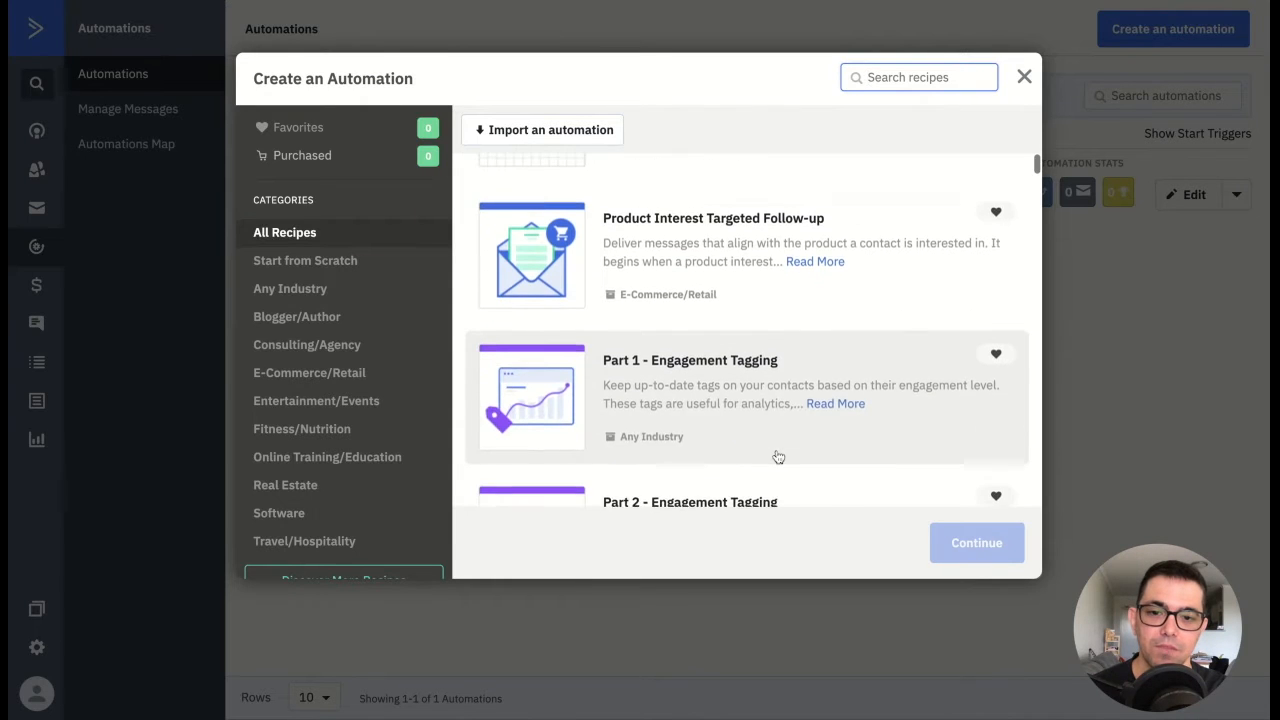
{"action": "scroll", "coordinate": [778, 457], "scroll_direction": "down", "scroll_amount": 3}
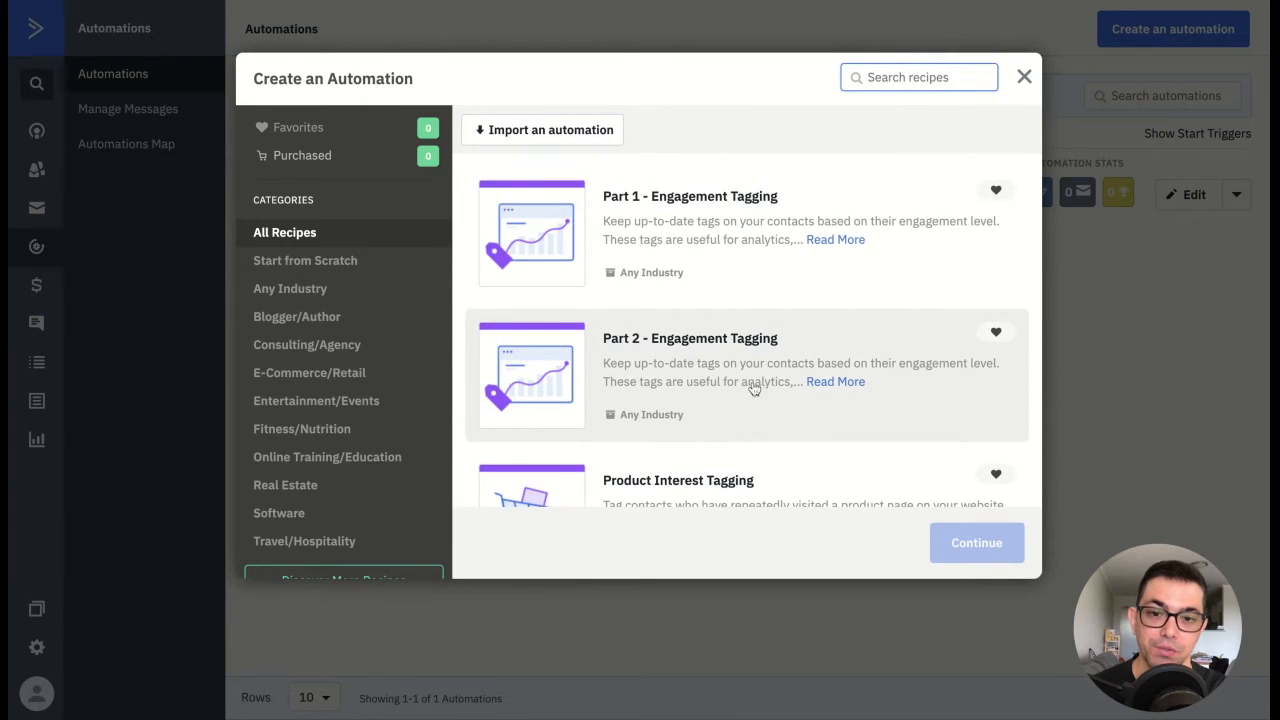
{"action": "left_click", "coordinate": [818, 381]}
{"action": "left_click", "coordinate": [748, 377]}
{"action": "left_click", "coordinate": [980, 549]}
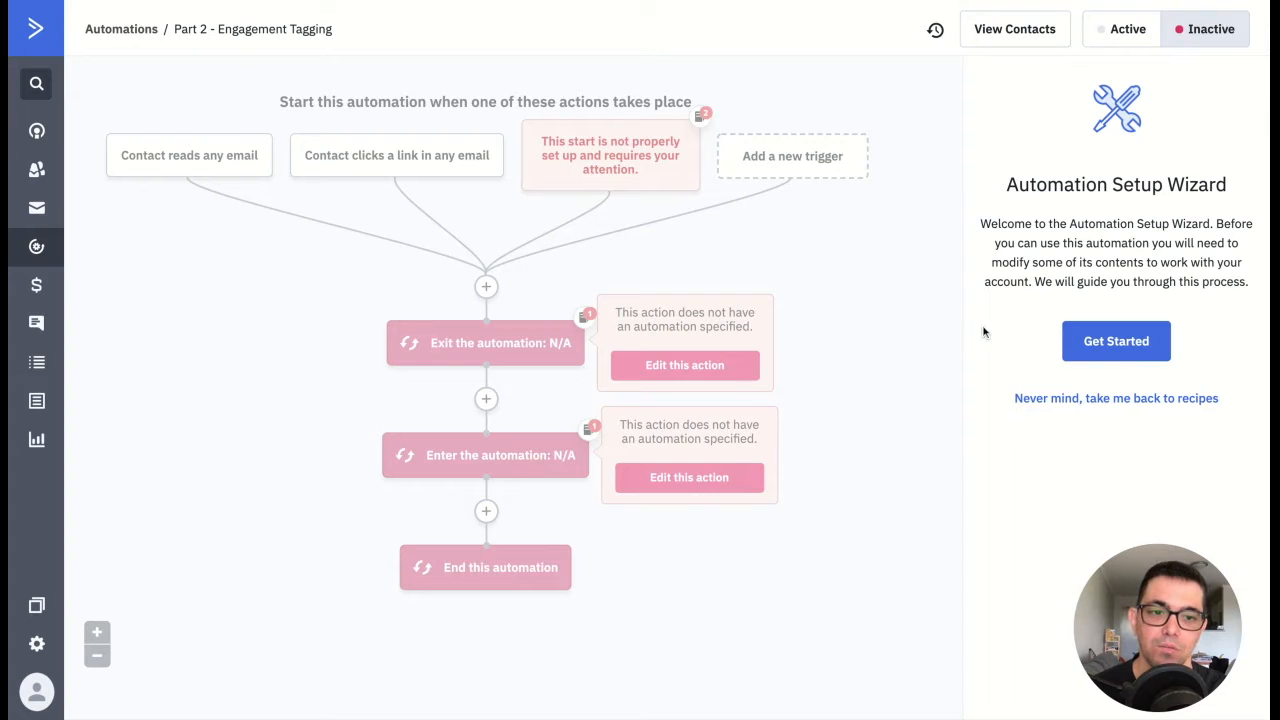
Step: Start the Part 2 setup wizard, go to its site tracking settings and enable Site Tracking
{"action": "left_click", "coordinate": [1128, 345]}
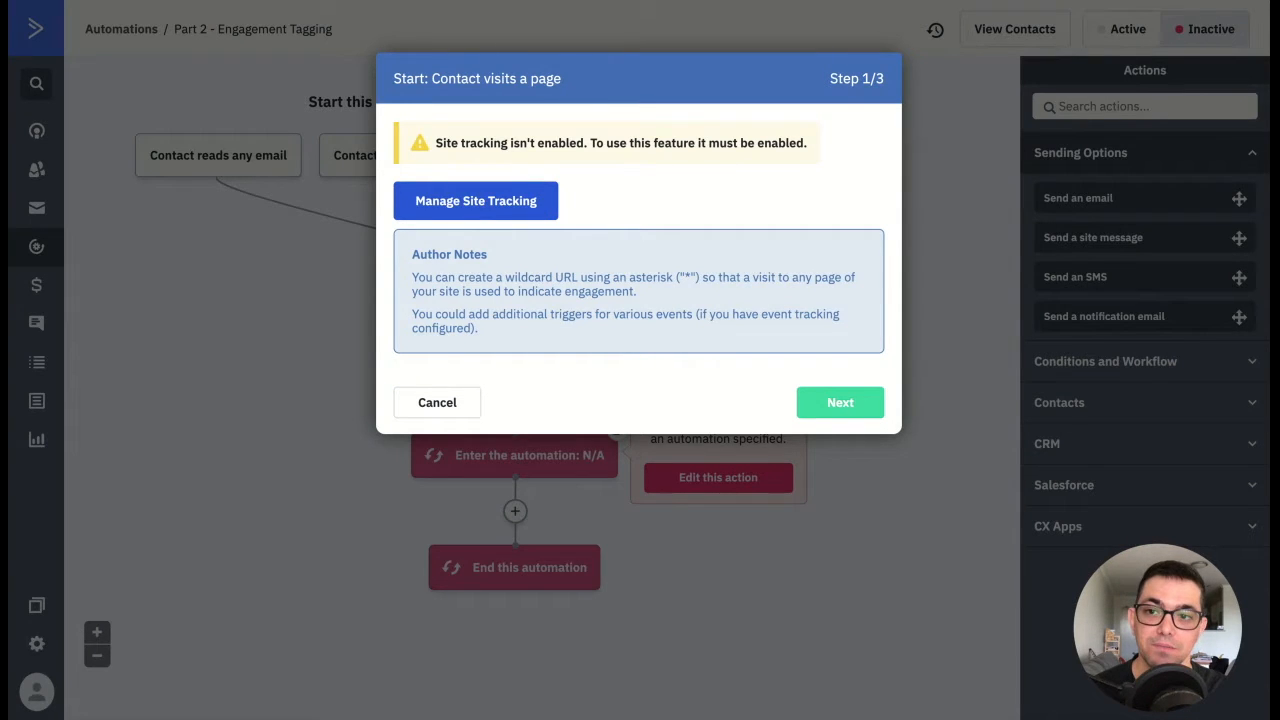
{"action": "left_click", "coordinate": [505, 198]}
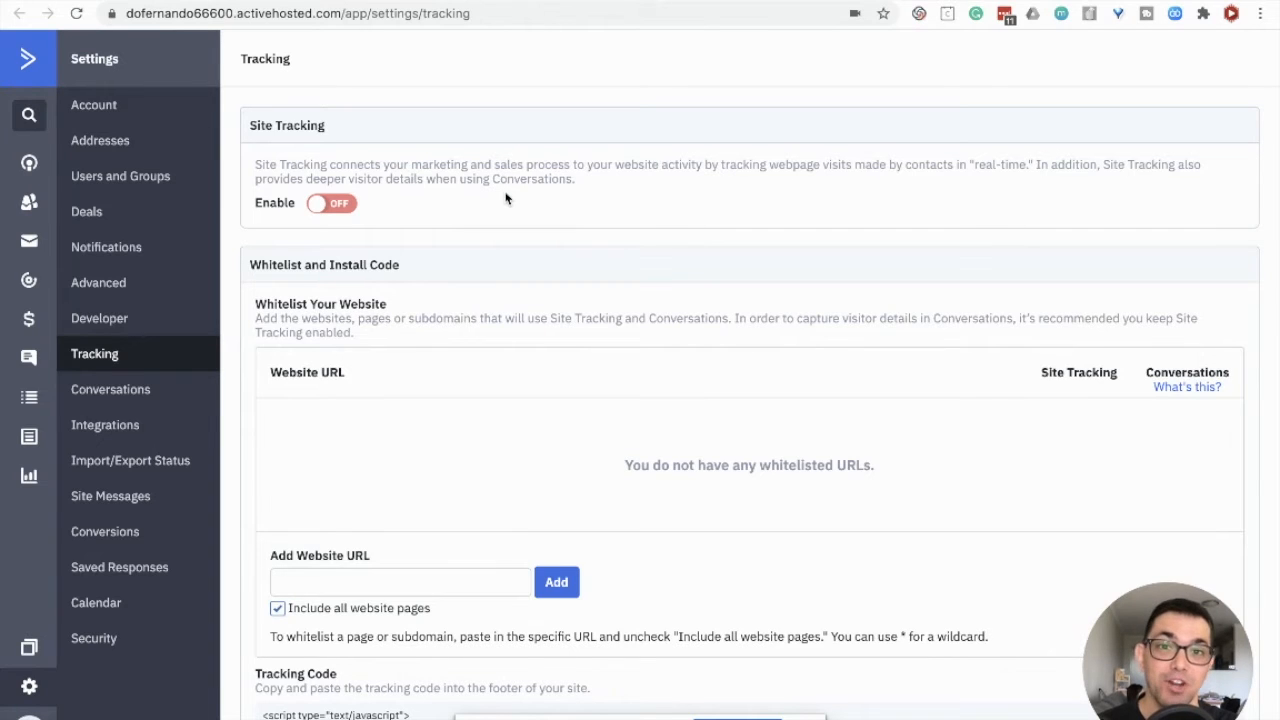
{"action": "left_click", "coordinate": [333, 204]}
Step: Whitelist the website salesstudios.com.au for site tracking, including all website pages
{"action": "left_click", "coordinate": [395, 632]}
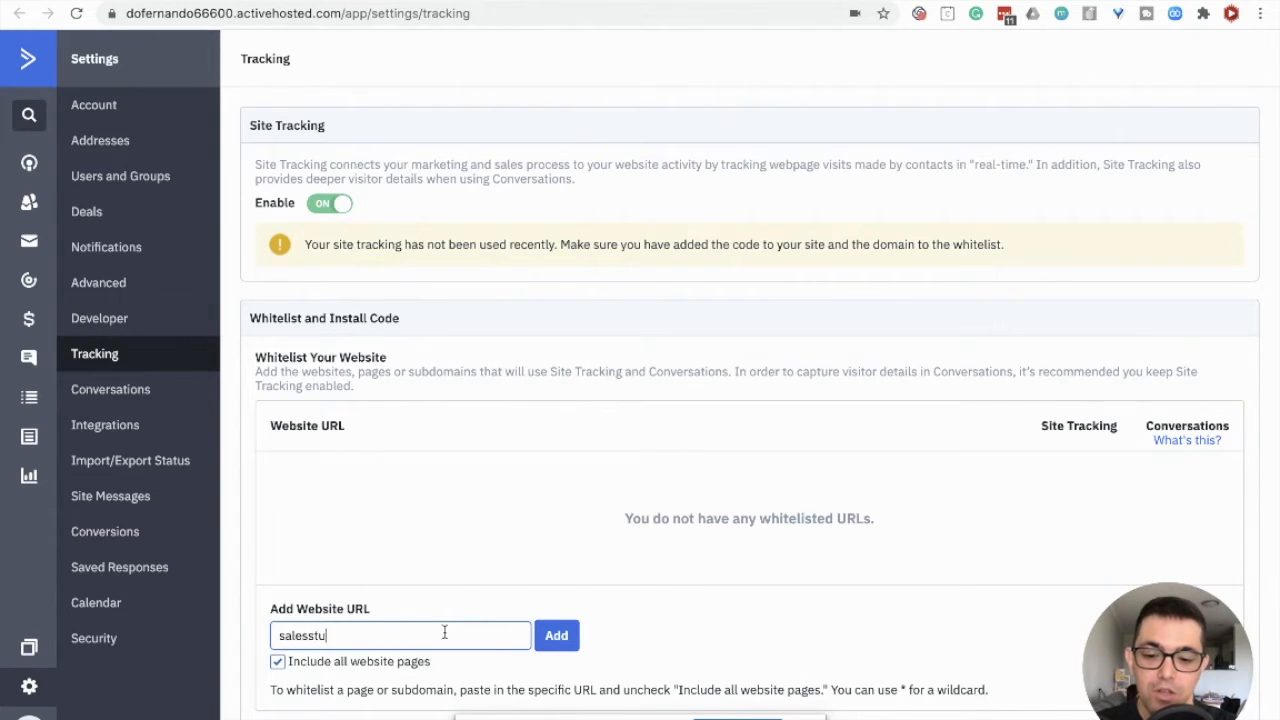
{"action": "type", "text": "salesstudios.com.au"}
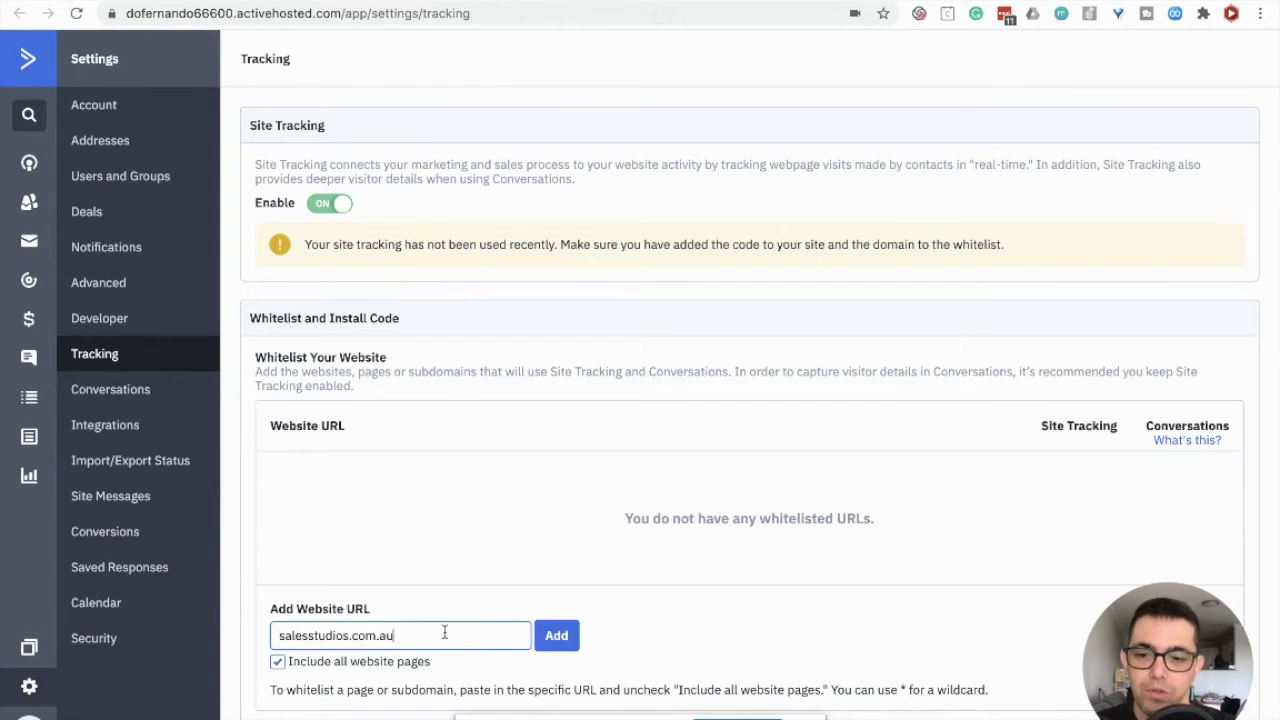
{"action": "left_click", "coordinate": [556, 637]}
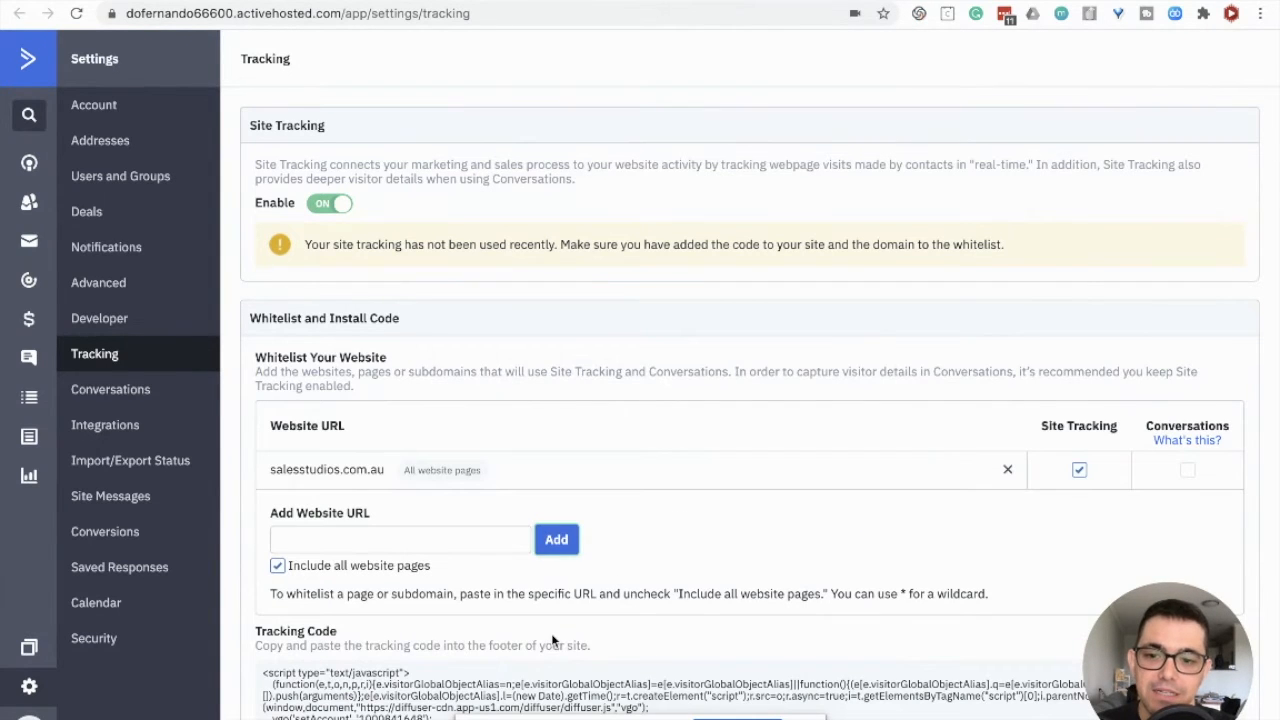
Step: Examine the whitelist entry and the tracking code that goes into the website's footer
{"action": "scroll", "coordinate": [660, 541], "scroll_direction": "down", "scroll_amount": 1}
{"action": "scroll", "coordinate": [660, 540], "scroll_direction": "up", "scroll_amount": 1}
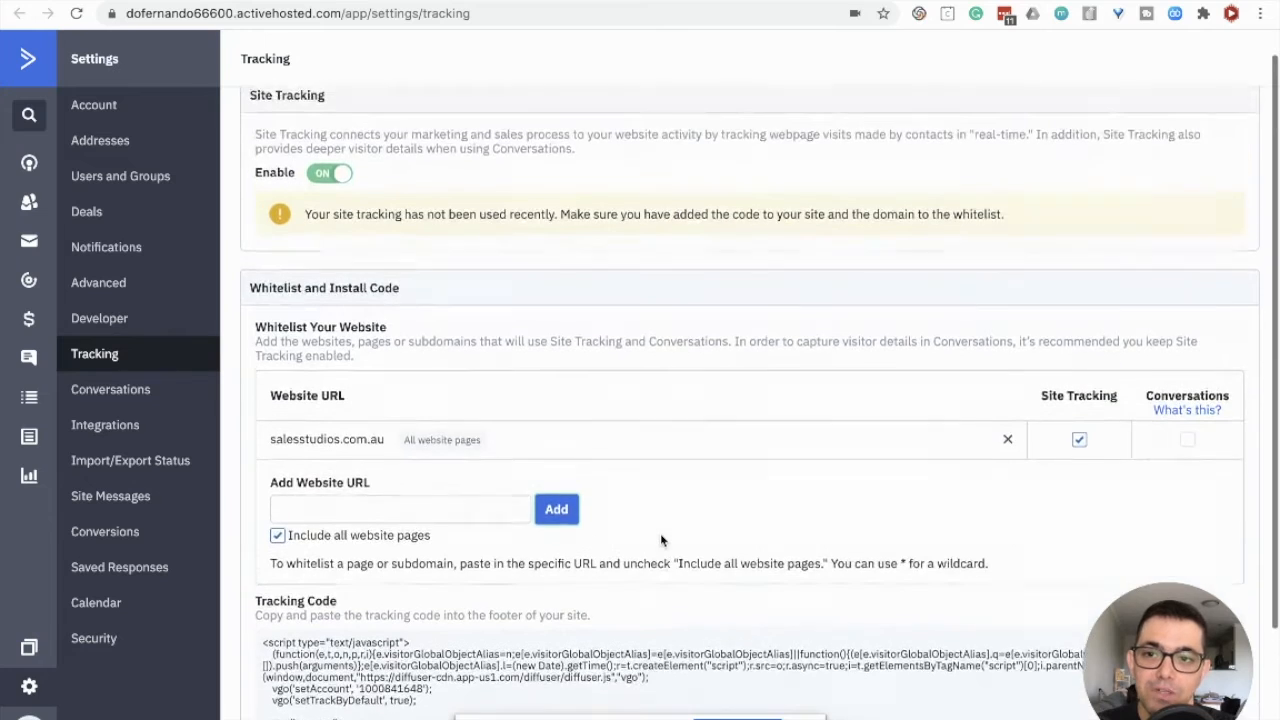
{"action": "scroll", "coordinate": [659, 537], "scroll_direction": "down", "scroll_amount": 1}
{"action": "scroll", "coordinate": [659, 531], "scroll_direction": "down", "scroll_amount": 1}
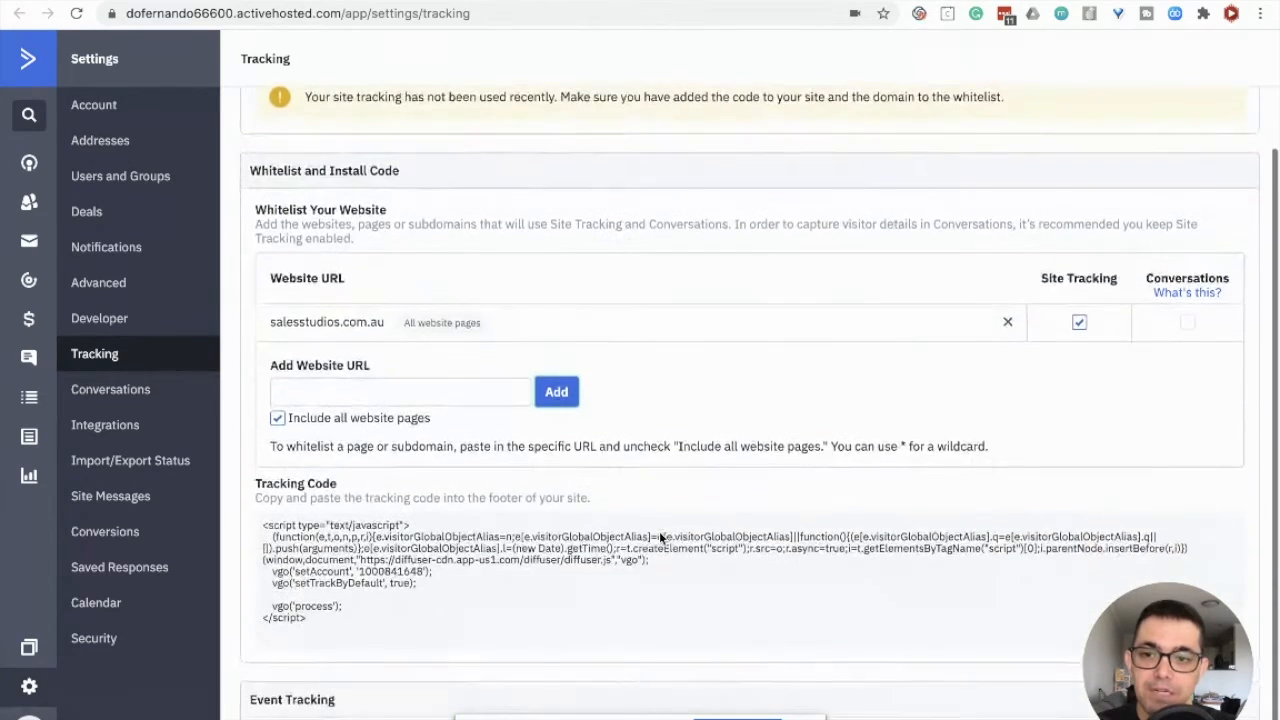
{"action": "scroll", "coordinate": [659, 531], "scroll_direction": "up", "scroll_amount": 2}
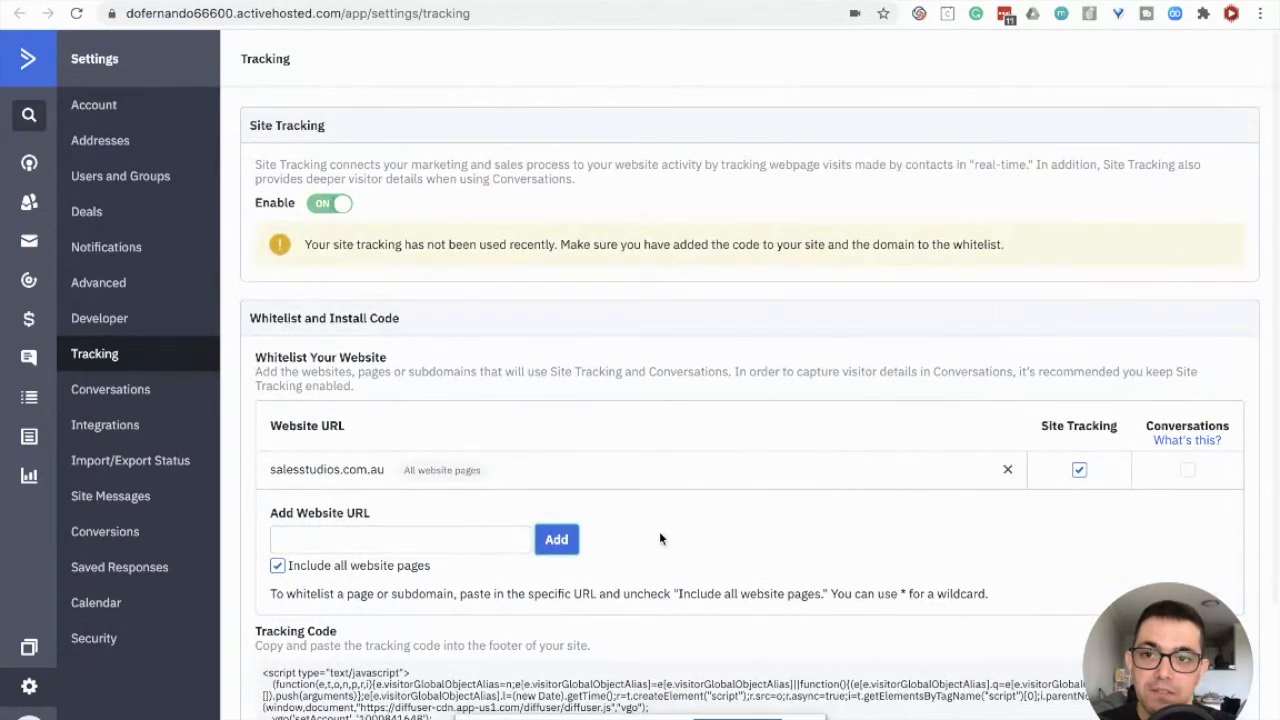
{"action": "scroll", "coordinate": [659, 531], "scroll_direction": "down", "scroll_amount": 2}
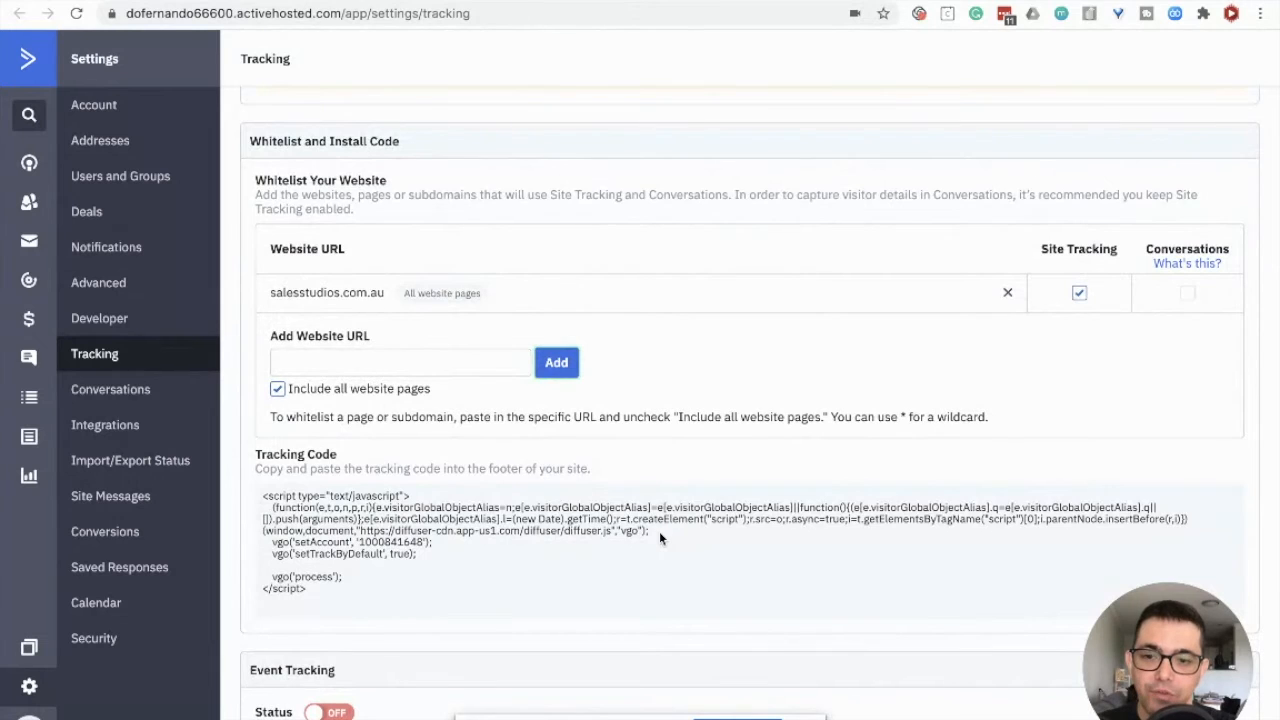
{"action": "scroll", "coordinate": [659, 531], "scroll_direction": "up", "scroll_amount": 2}
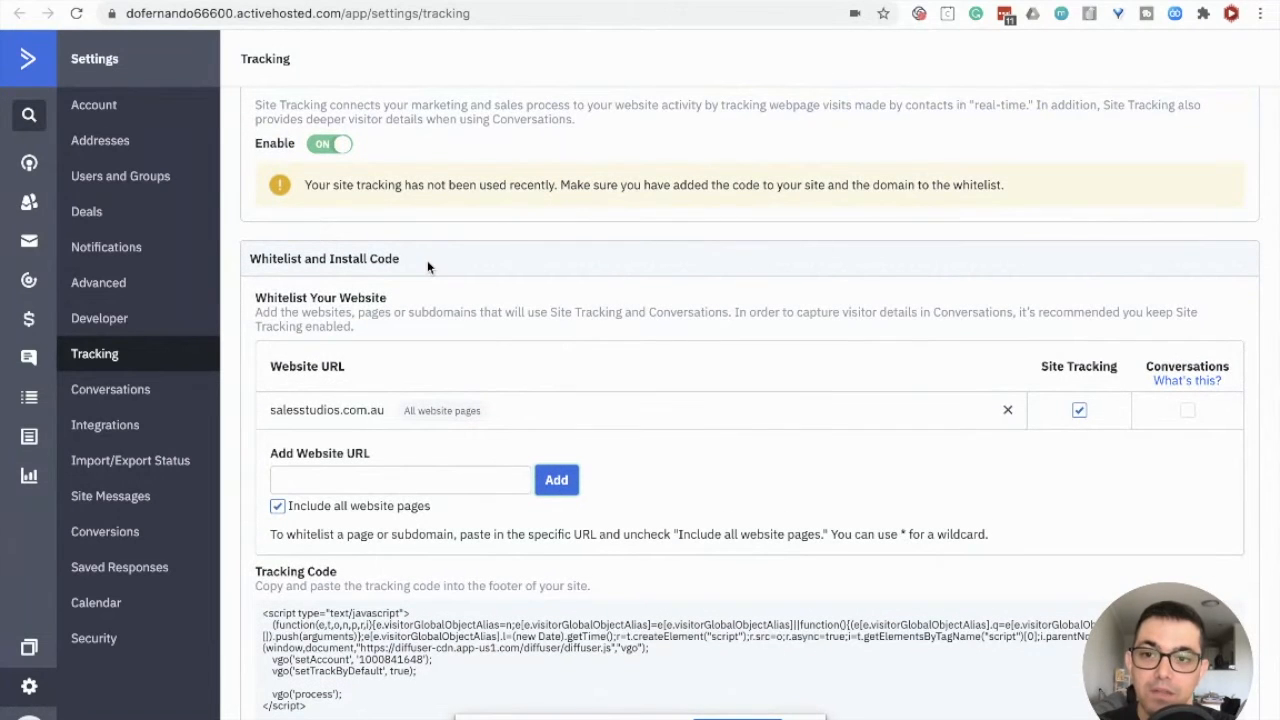
Step: Reopen the Part 2 - Engagement Tagging automation and start its setup wizard
{"action": "left_click", "coordinate": [29, 284]}
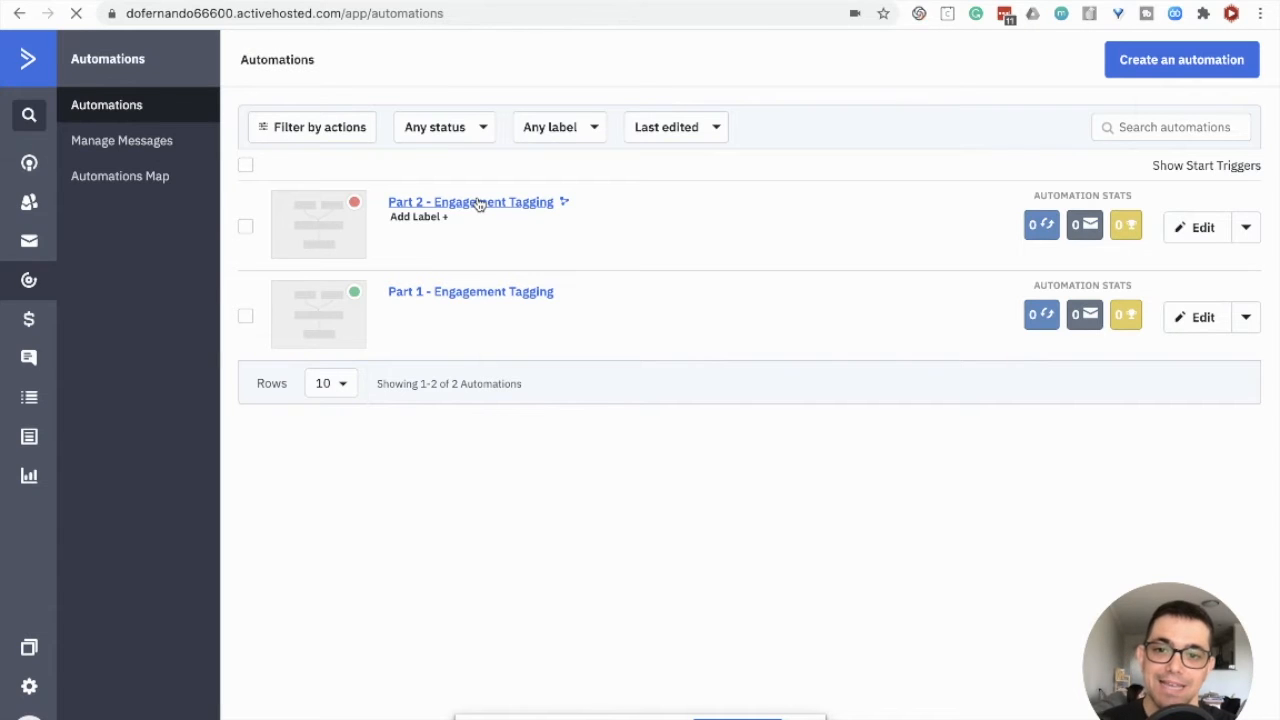
{"action": "left_click", "coordinate": [479, 203]}
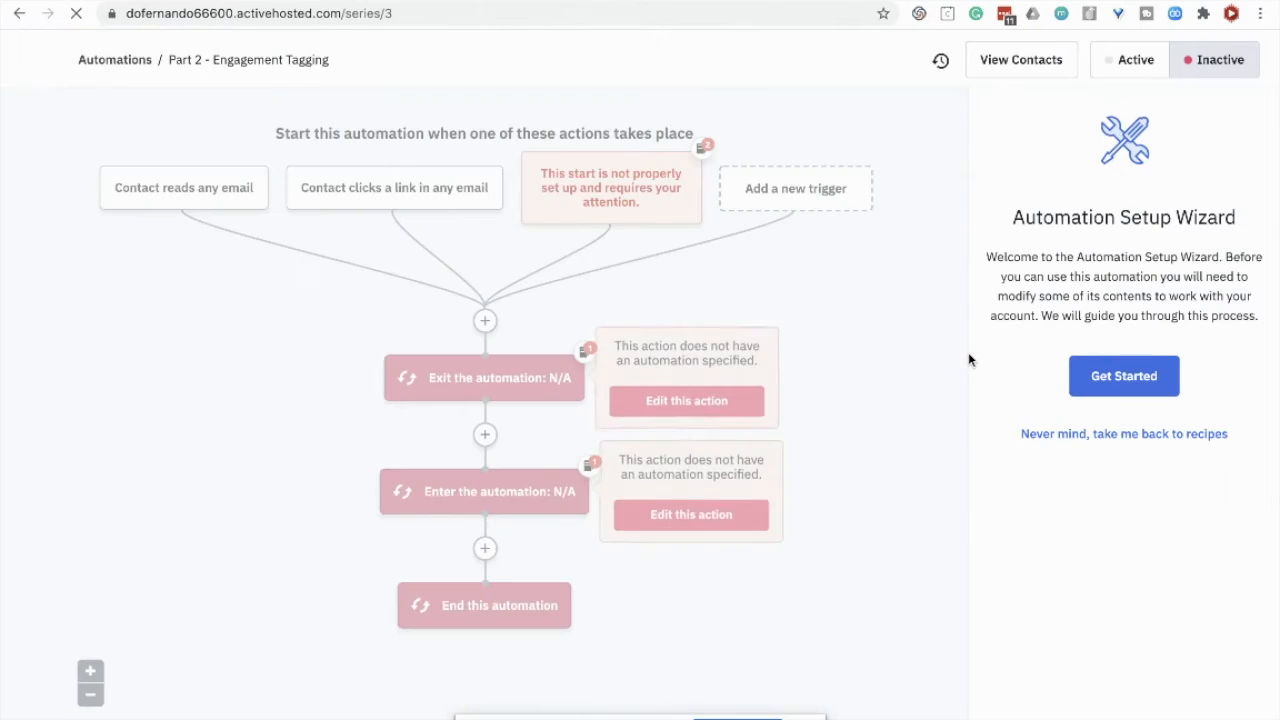
{"action": "left_click", "coordinate": [1150, 380]}
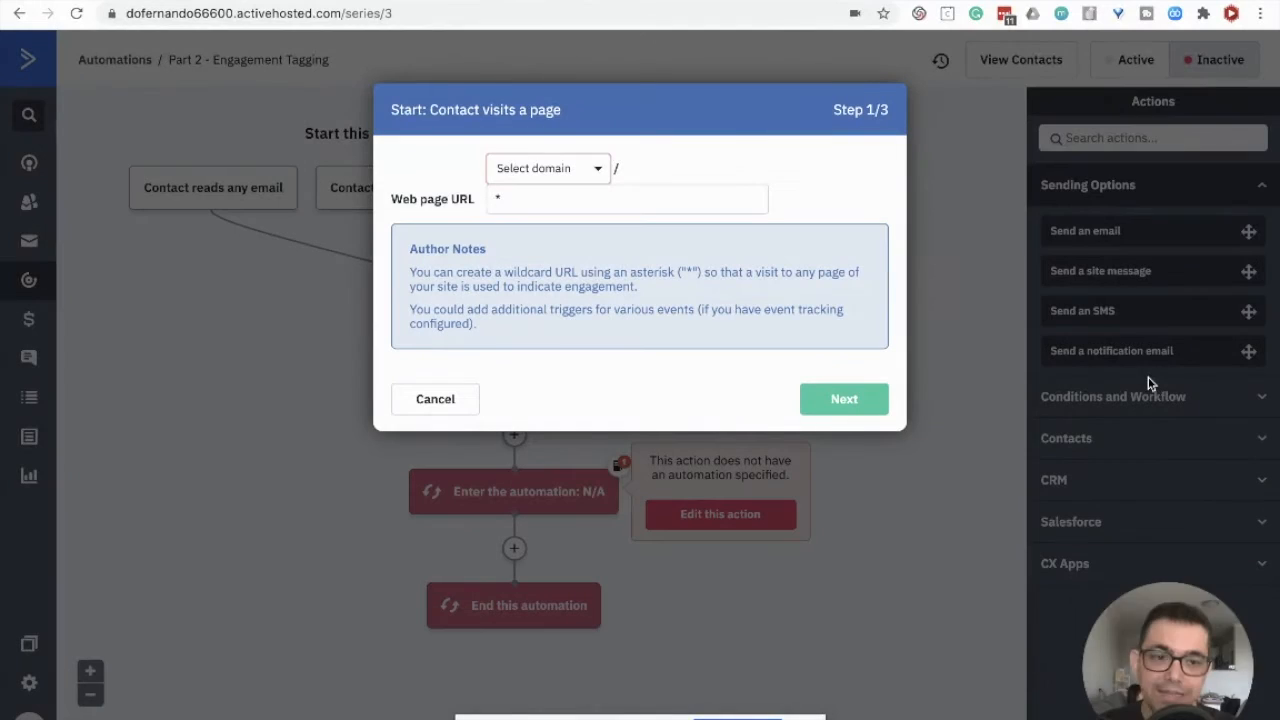
Step: Set the page-visit trigger to the salesstudios.com.au domain with the wildcard * as page URL and continue the wizard
{"action": "left_click", "coordinate": [574, 183]}
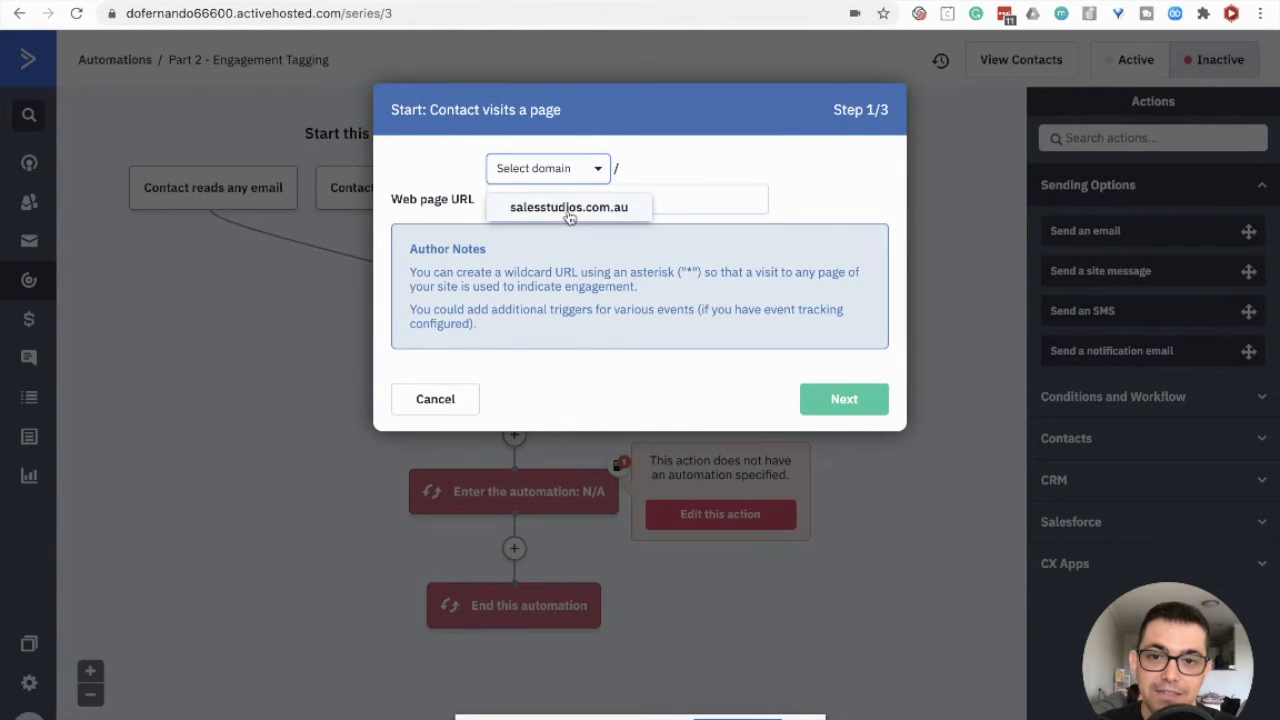
{"action": "left_click", "coordinate": [567, 210]}
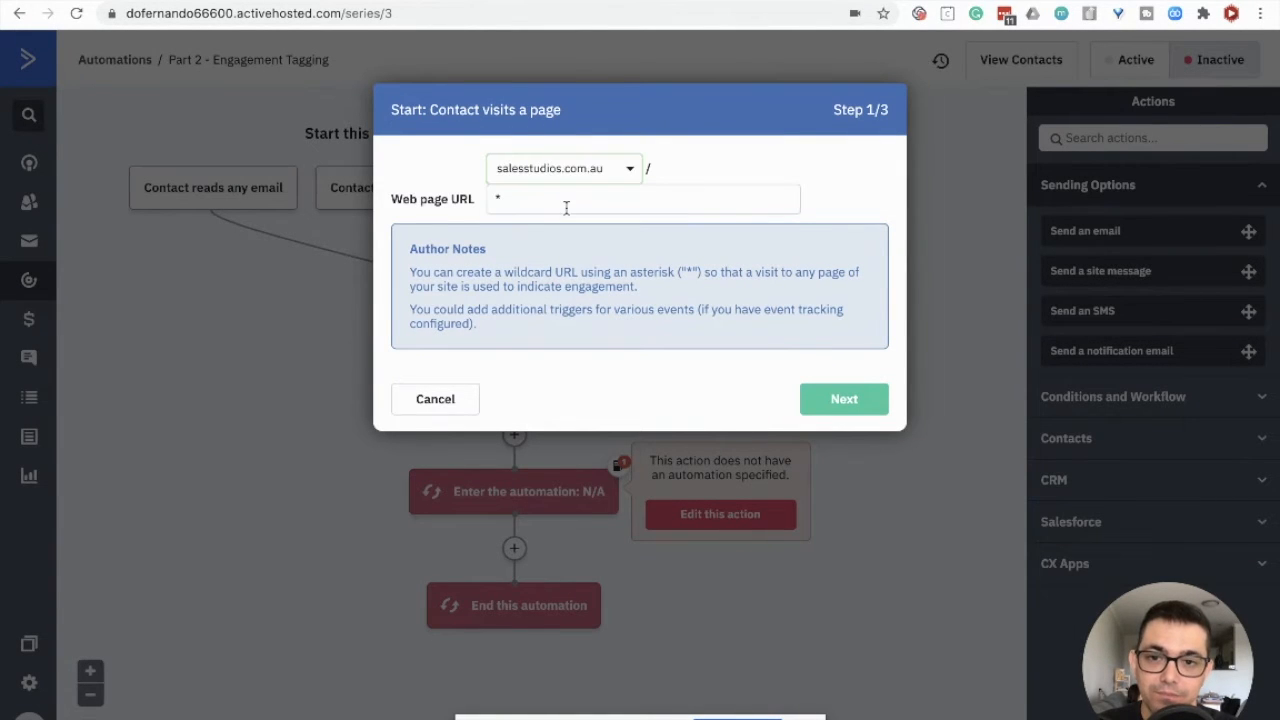
{"action": "left_click", "coordinate": [842, 400]}
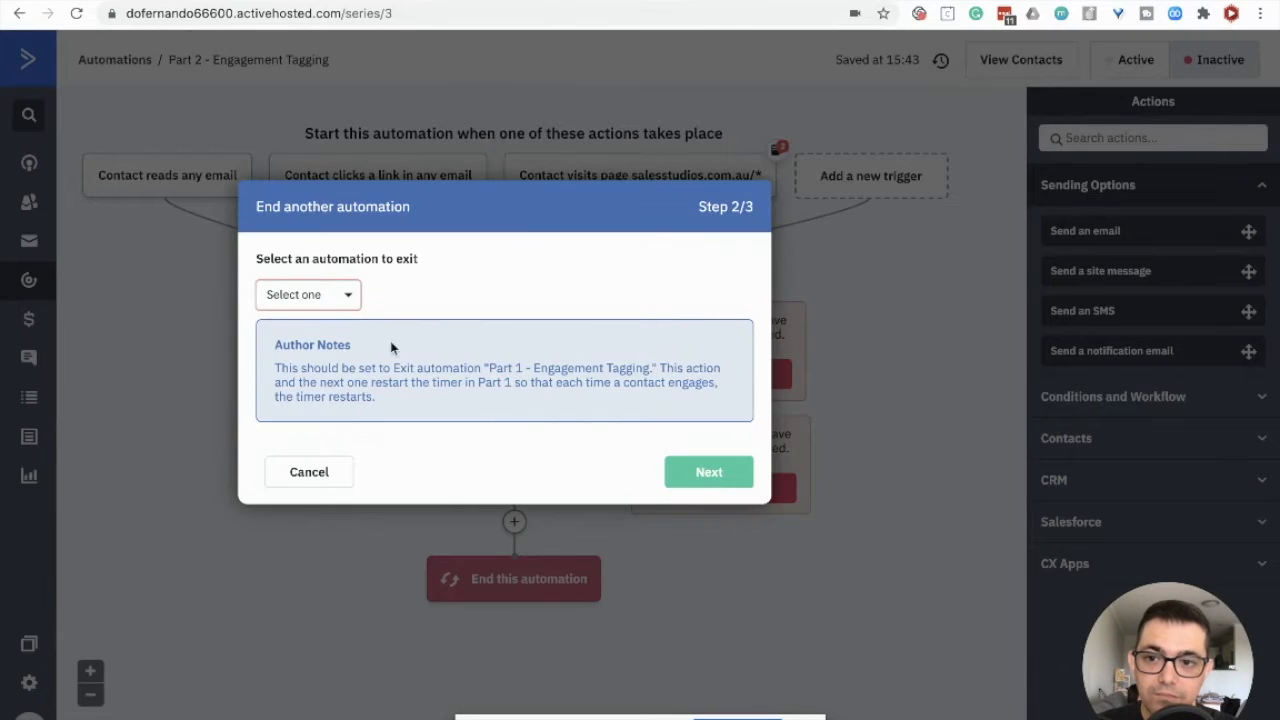
Step: Choose Part 1 - Engagement Tagging as the automation to exit and continue the wizard
{"action": "left_click", "coordinate": [312, 296]}
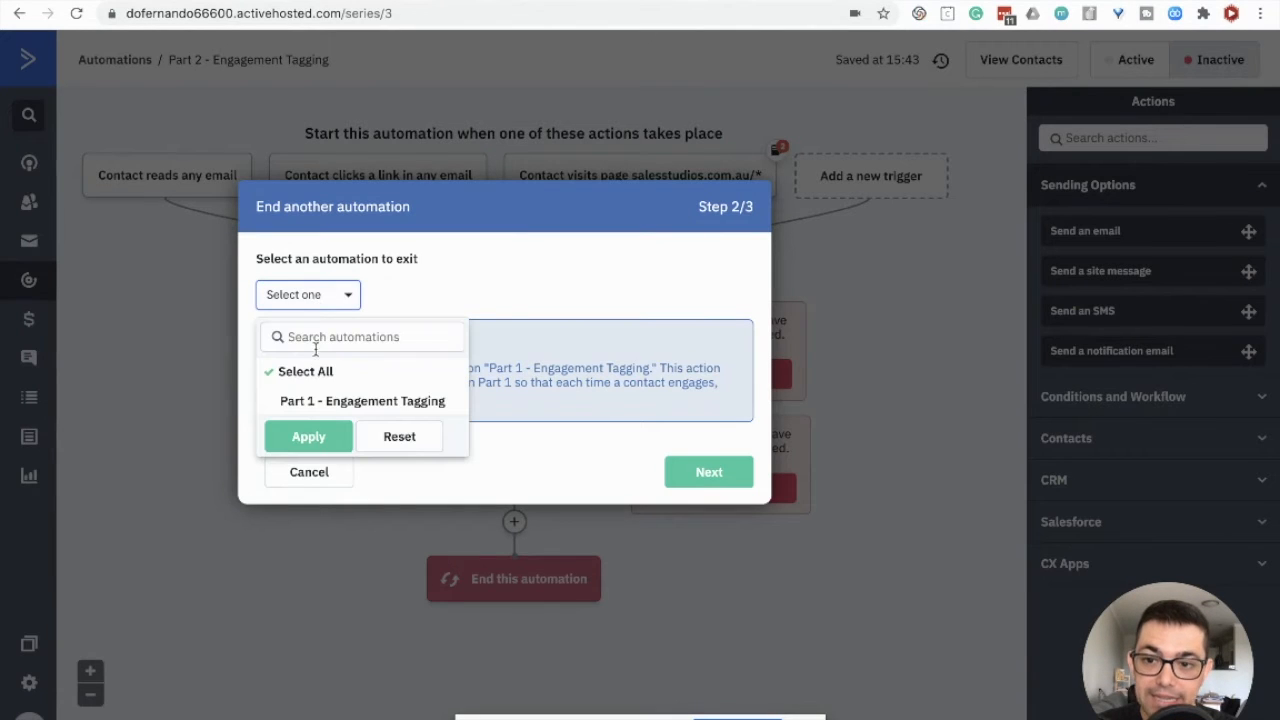
{"action": "left_click", "coordinate": [320, 402]}
{"action": "left_click", "coordinate": [312, 437]}
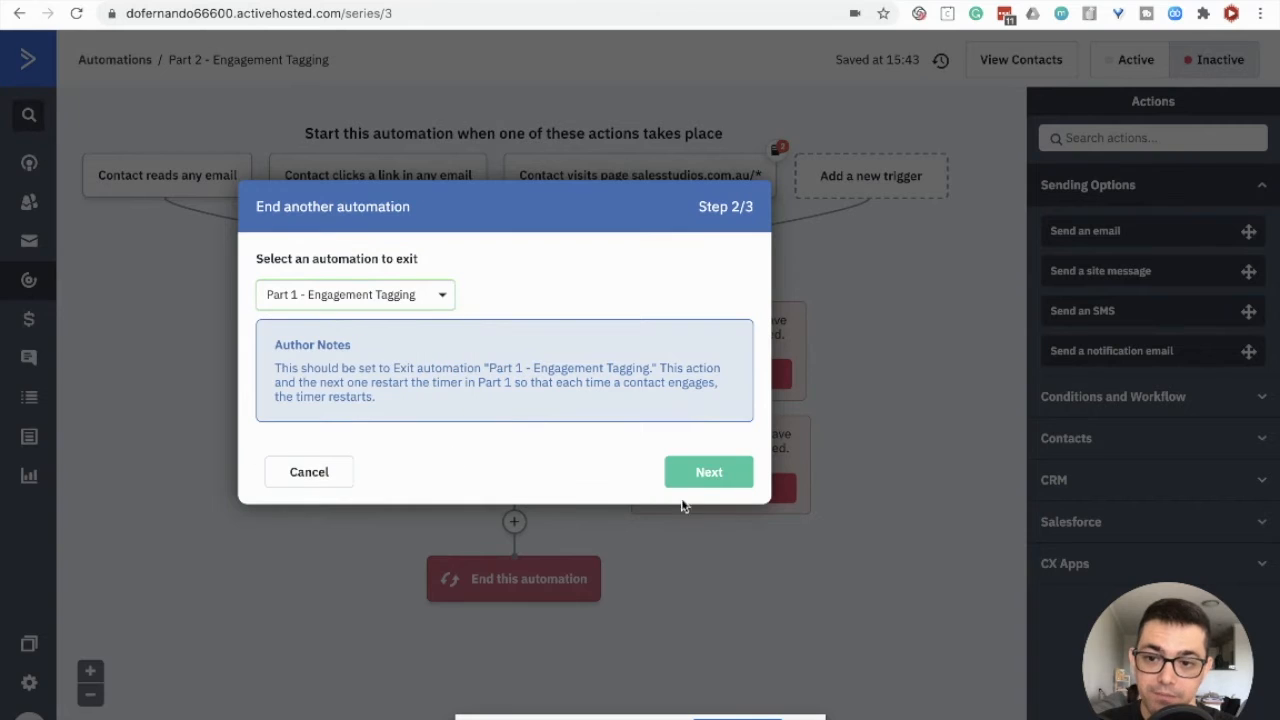
{"action": "left_click", "coordinate": [705, 478]}
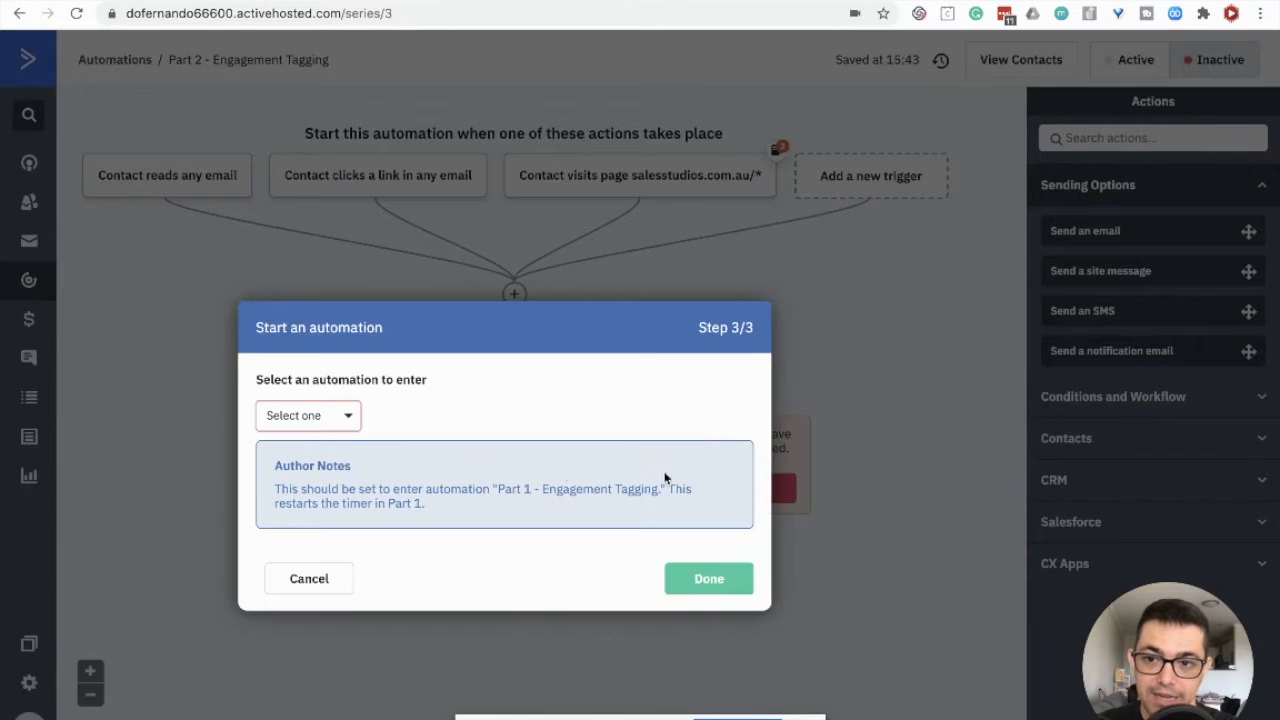
Step: Choose Part 1 - Engagement Tagging as the automation to enter and finish the setup wizard
{"action": "left_click", "coordinate": [316, 417]}
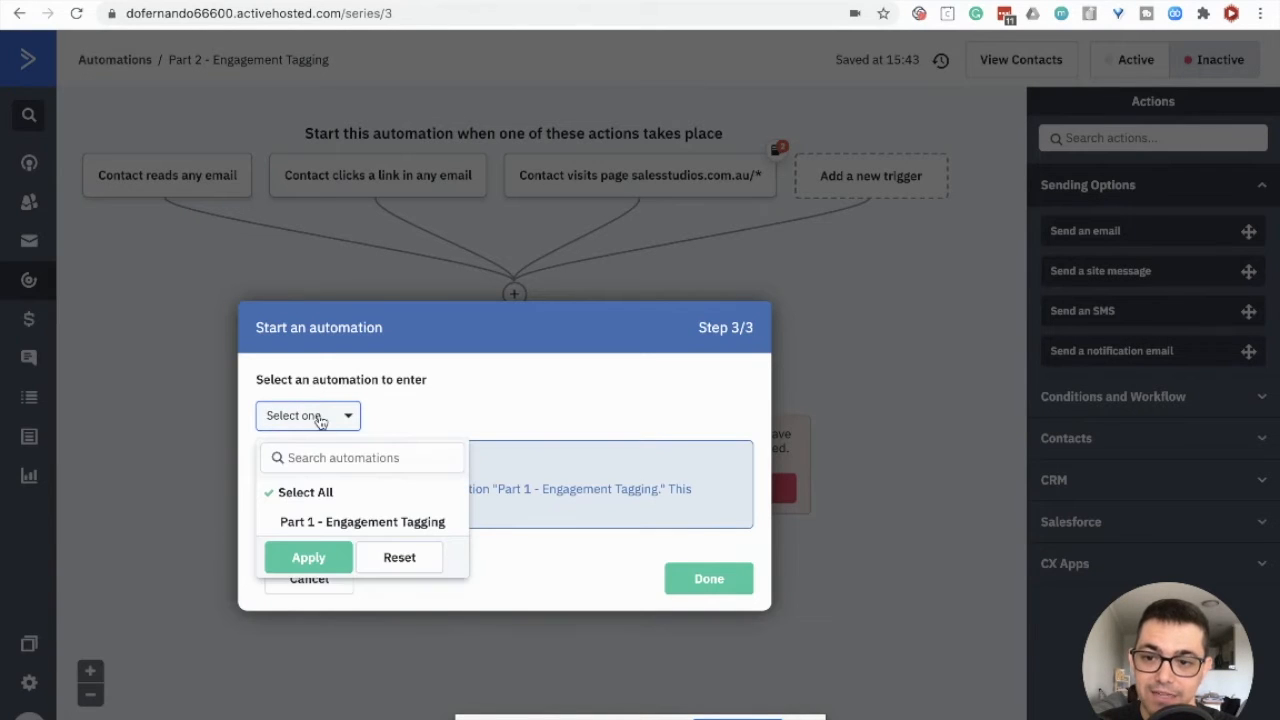
{"action": "left_click", "coordinate": [316, 522]}
{"action": "left_click", "coordinate": [307, 558]}
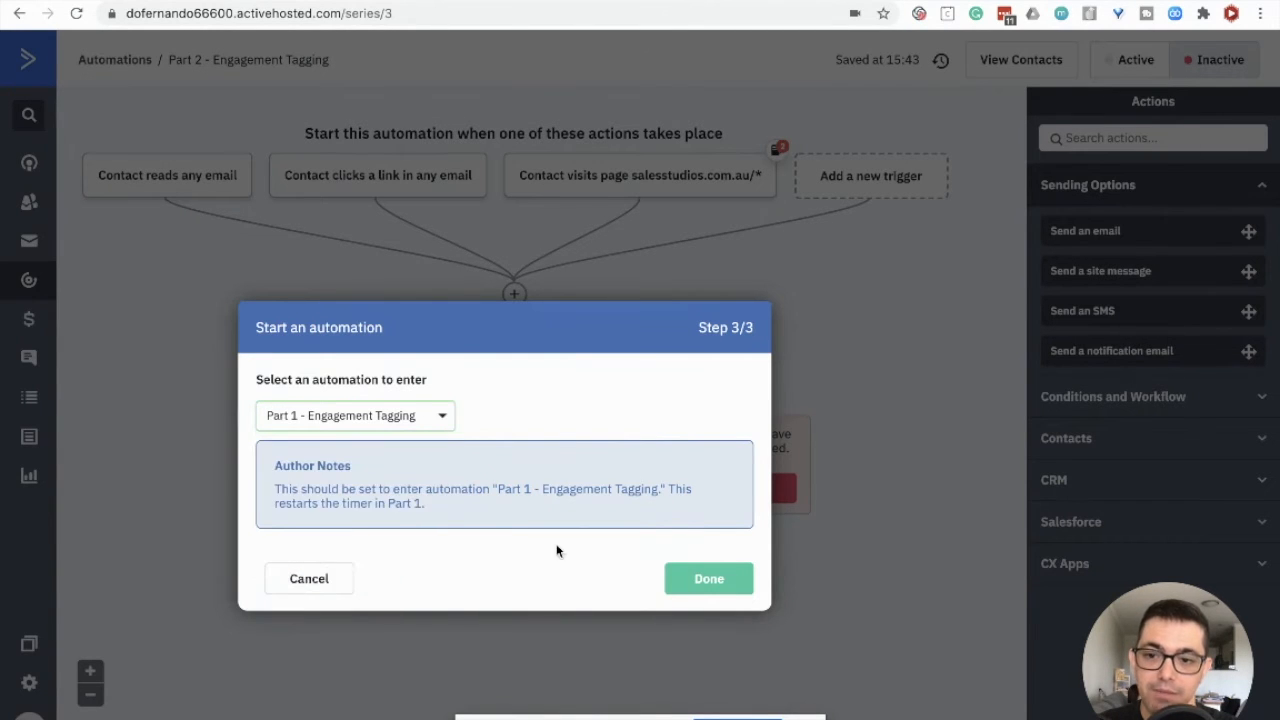
{"action": "left_click", "coordinate": [701, 580]}
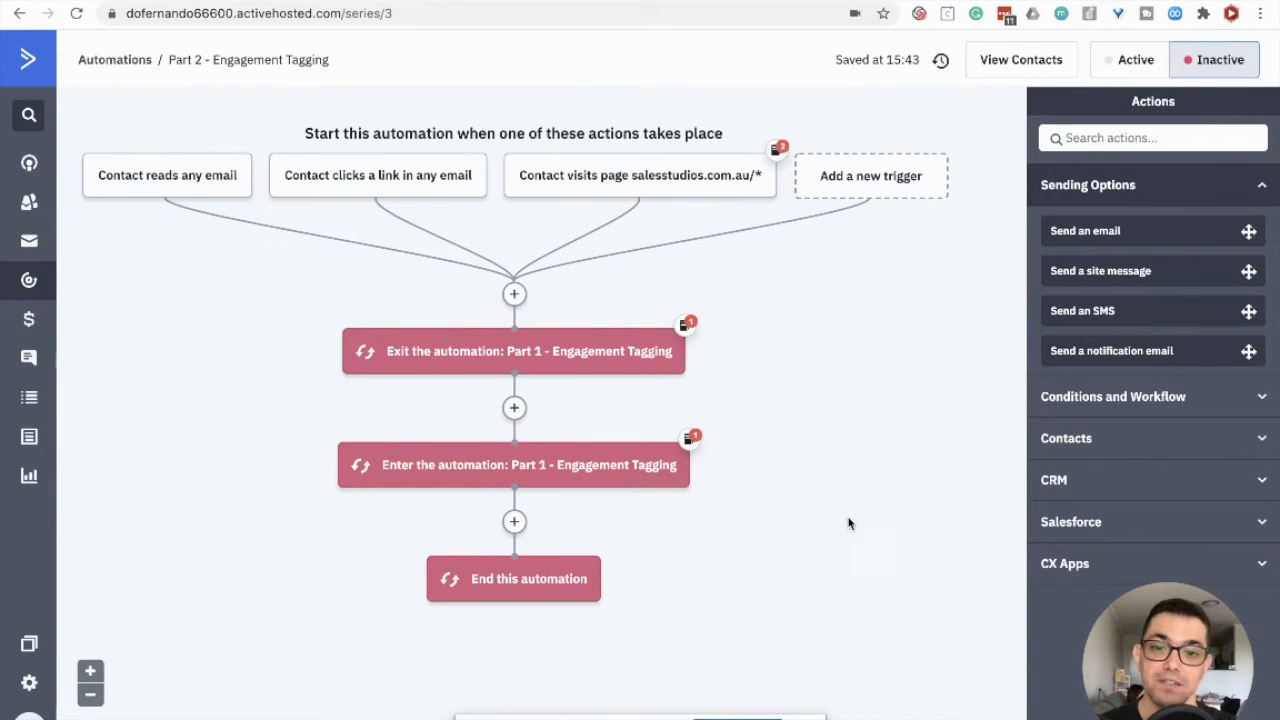
Step: Add an Update a contact action directly below the triggers that sets Last Engagement Date to current time
{"action": "left_click", "coordinate": [513, 295]}
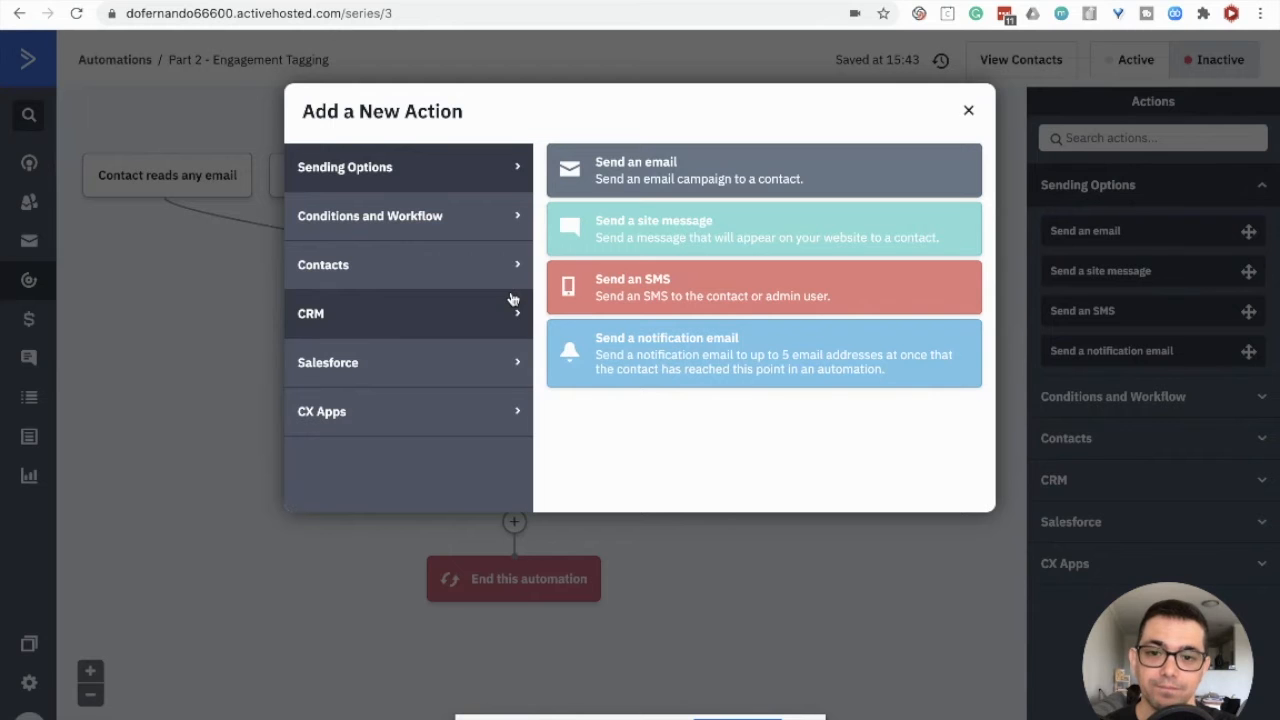
{"action": "left_click", "coordinate": [393, 262]}
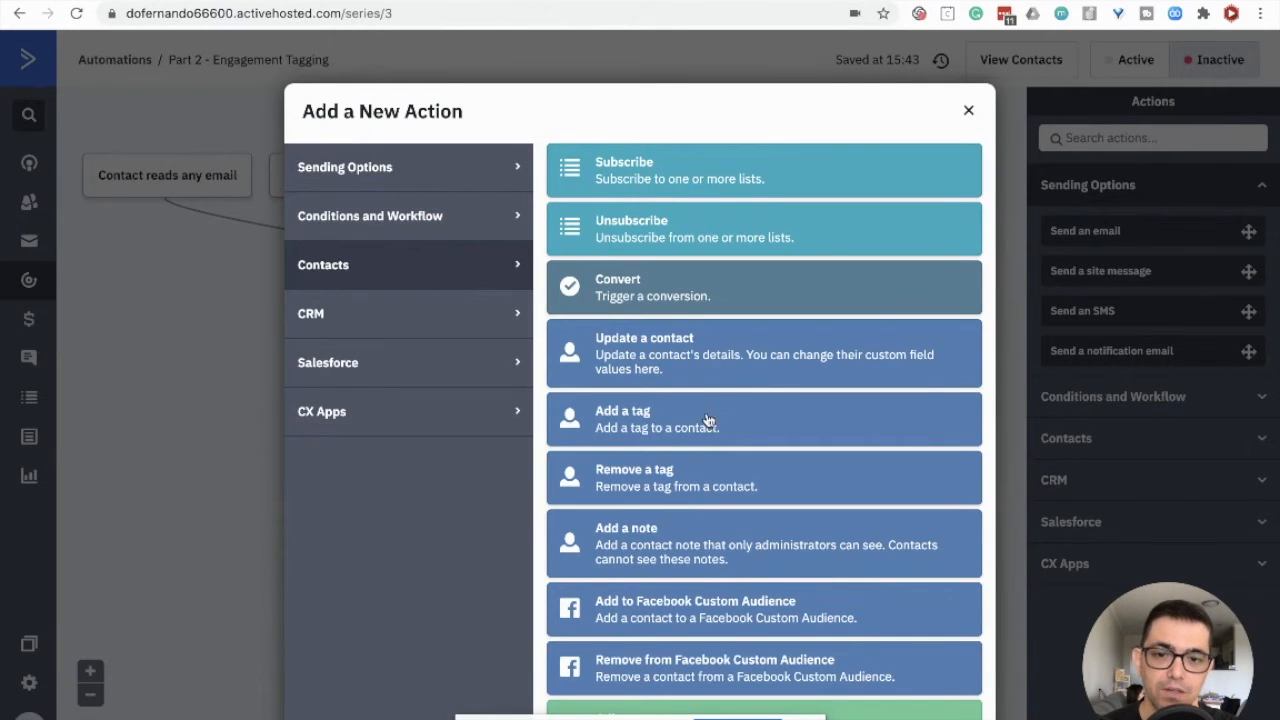
{"action": "left_click", "coordinate": [699, 358]}
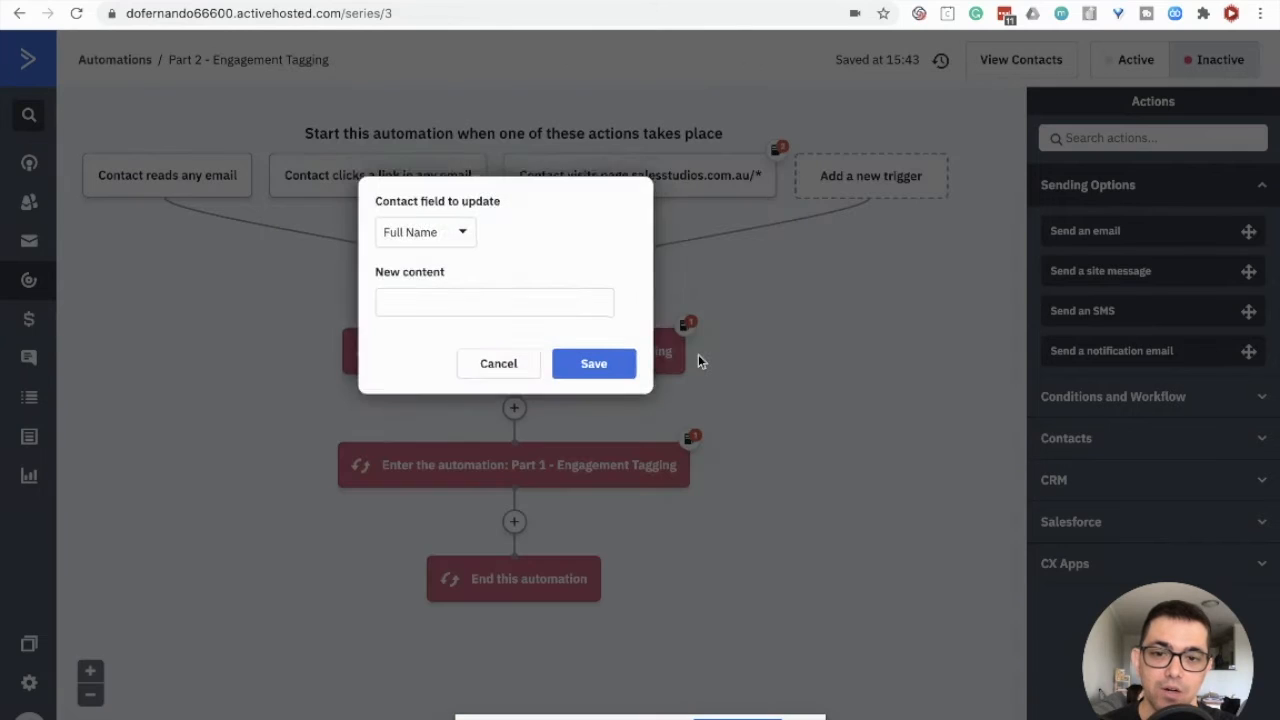
{"action": "left_click", "coordinate": [418, 234]}
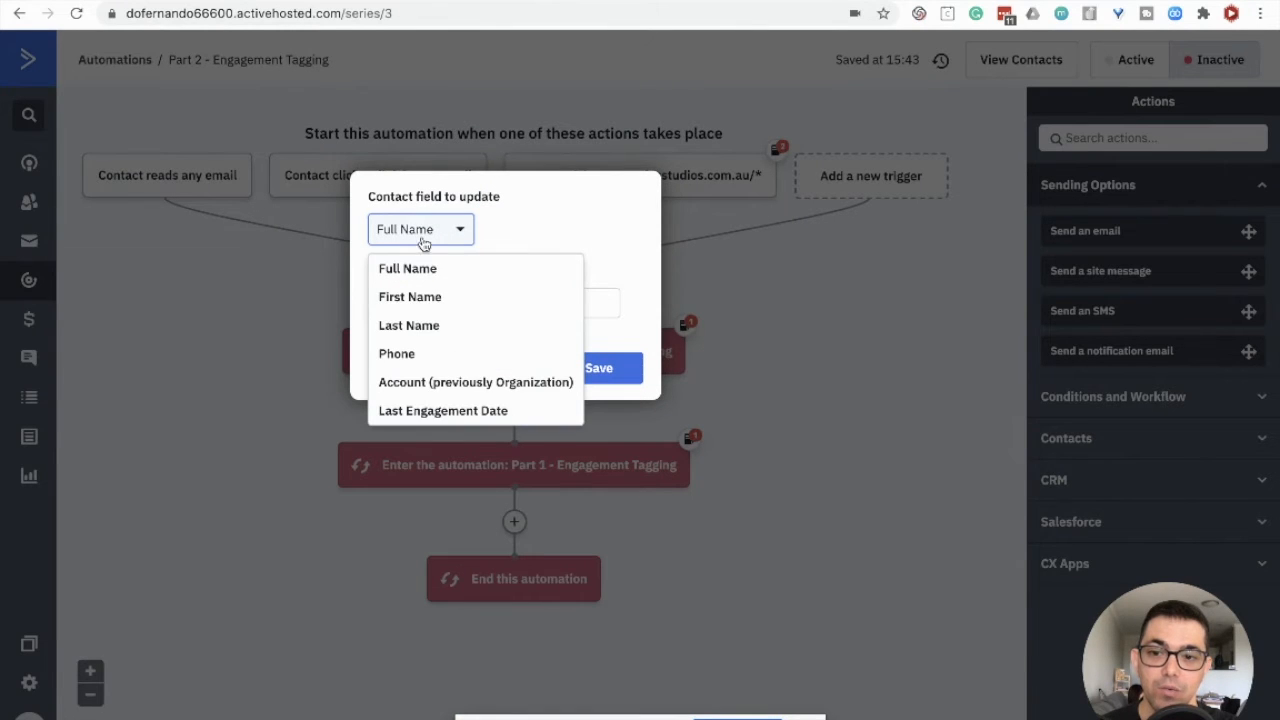
{"action": "left_click", "coordinate": [512, 412]}
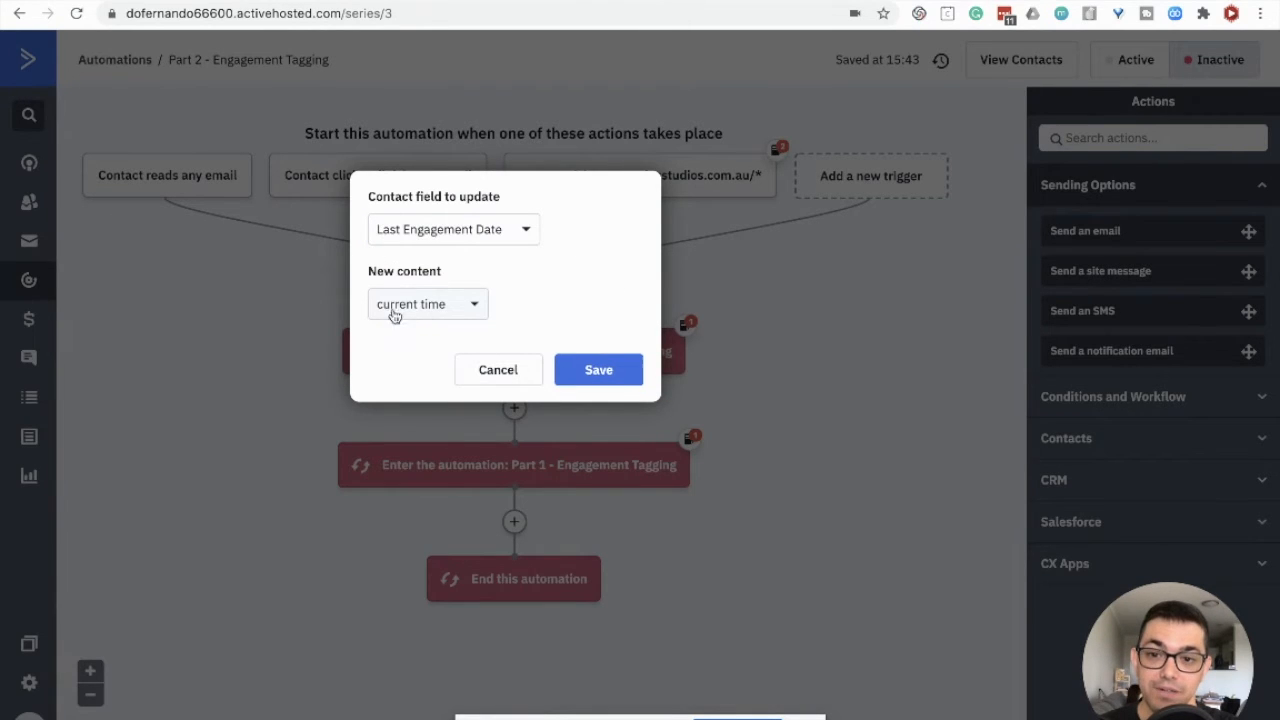
{"action": "left_click", "coordinate": [617, 379]}
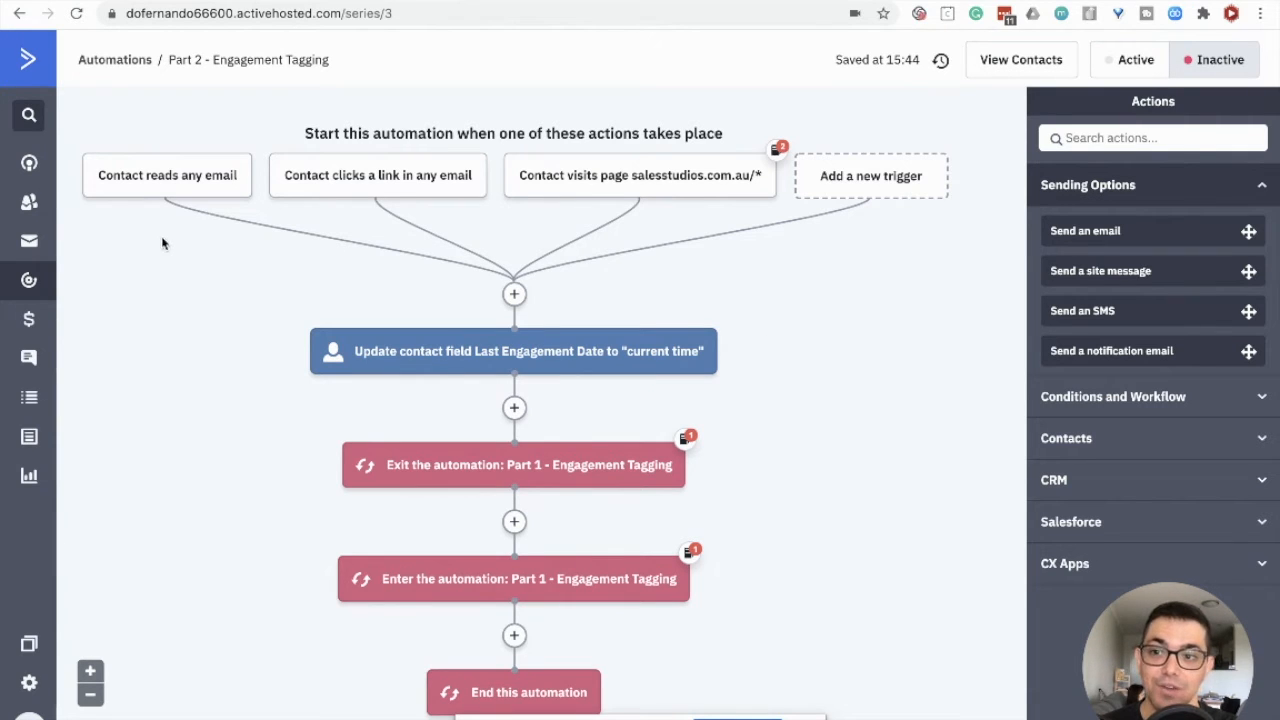
Step: Review the automation's three start triggers and set the Part 2 - Engagement Tagging automation to Active
{"action": "mouse_move", "coordinate": [166, 195]}
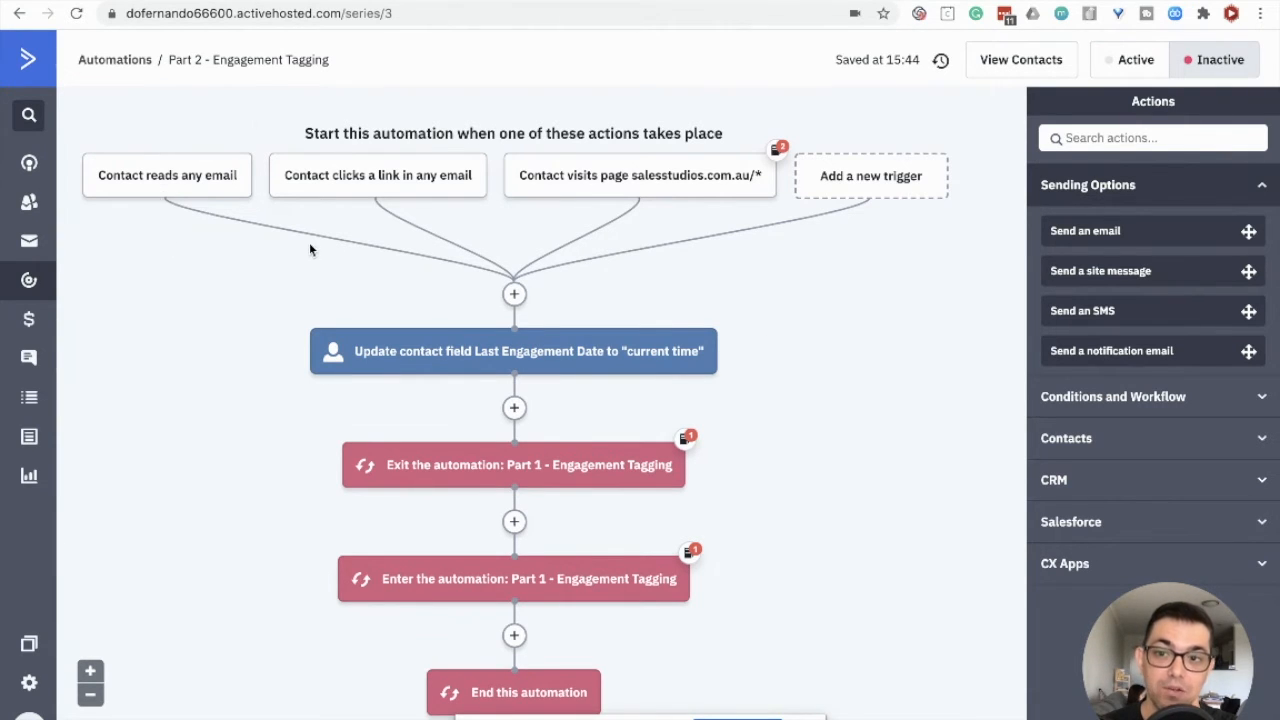
{"action": "mouse_move", "coordinate": [372, 183]}
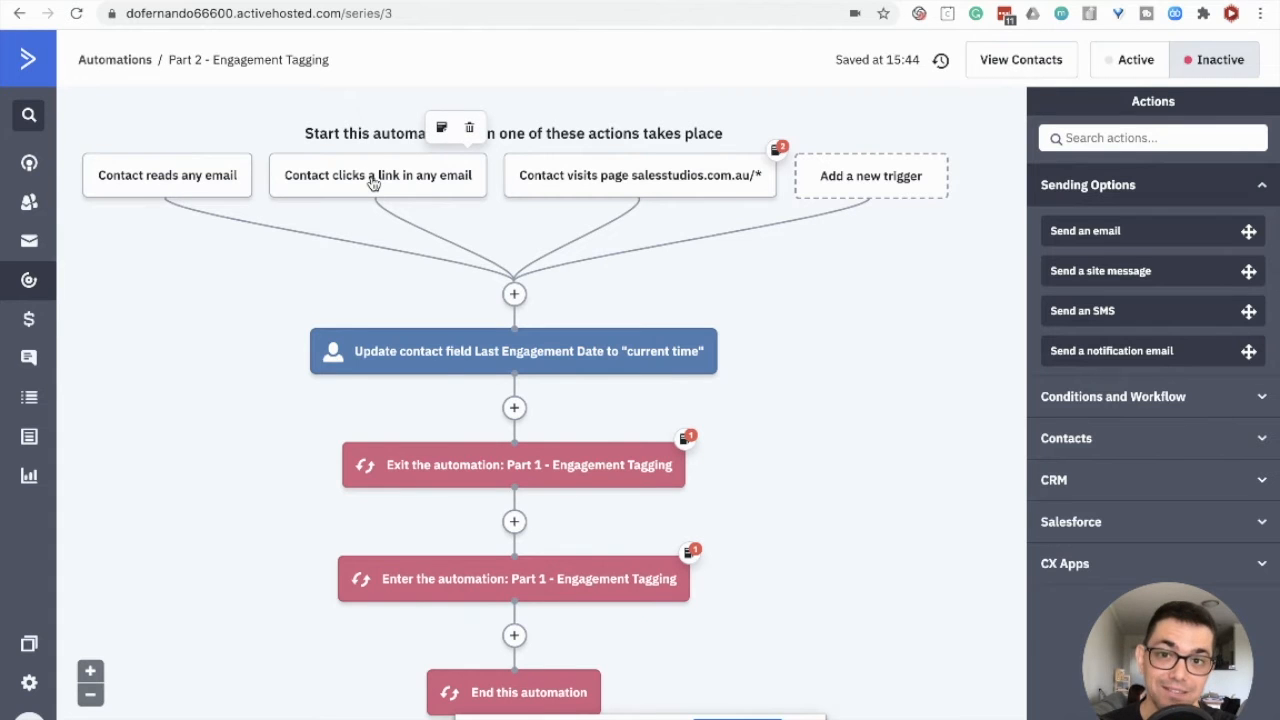
{"action": "mouse_move", "coordinate": [645, 195]}
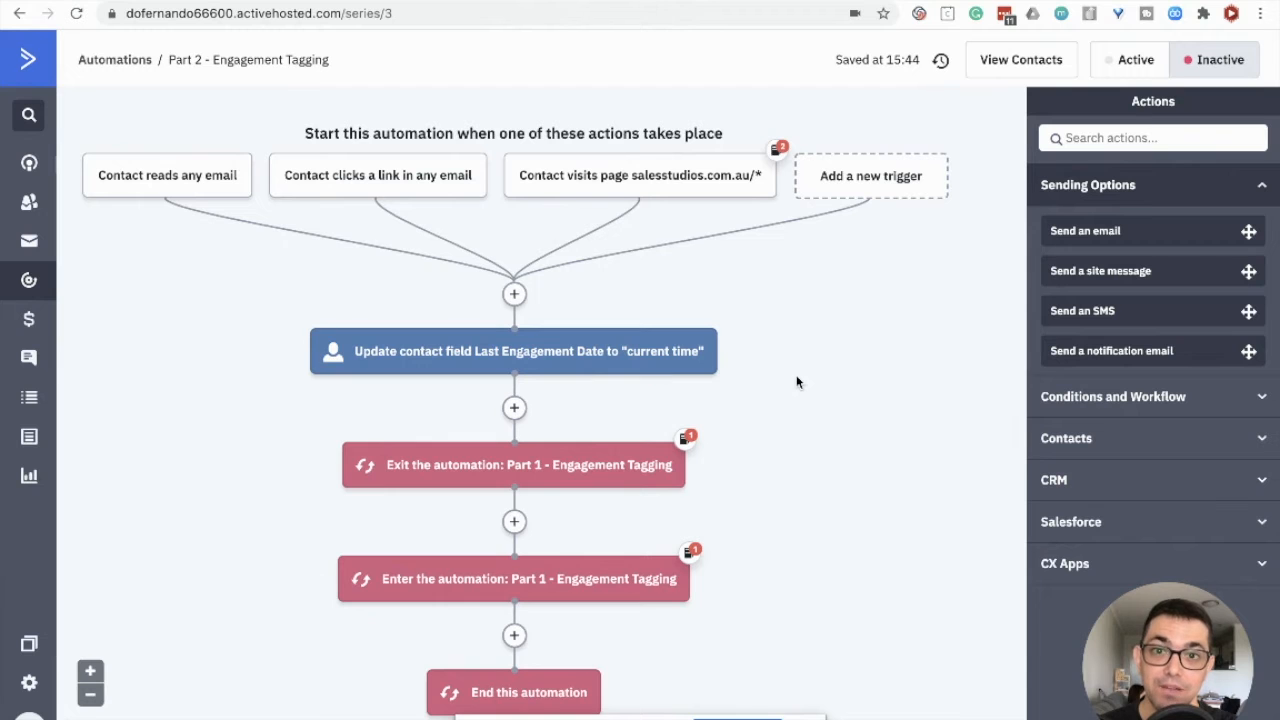
{"action": "left_click", "coordinate": [1105, 68]}
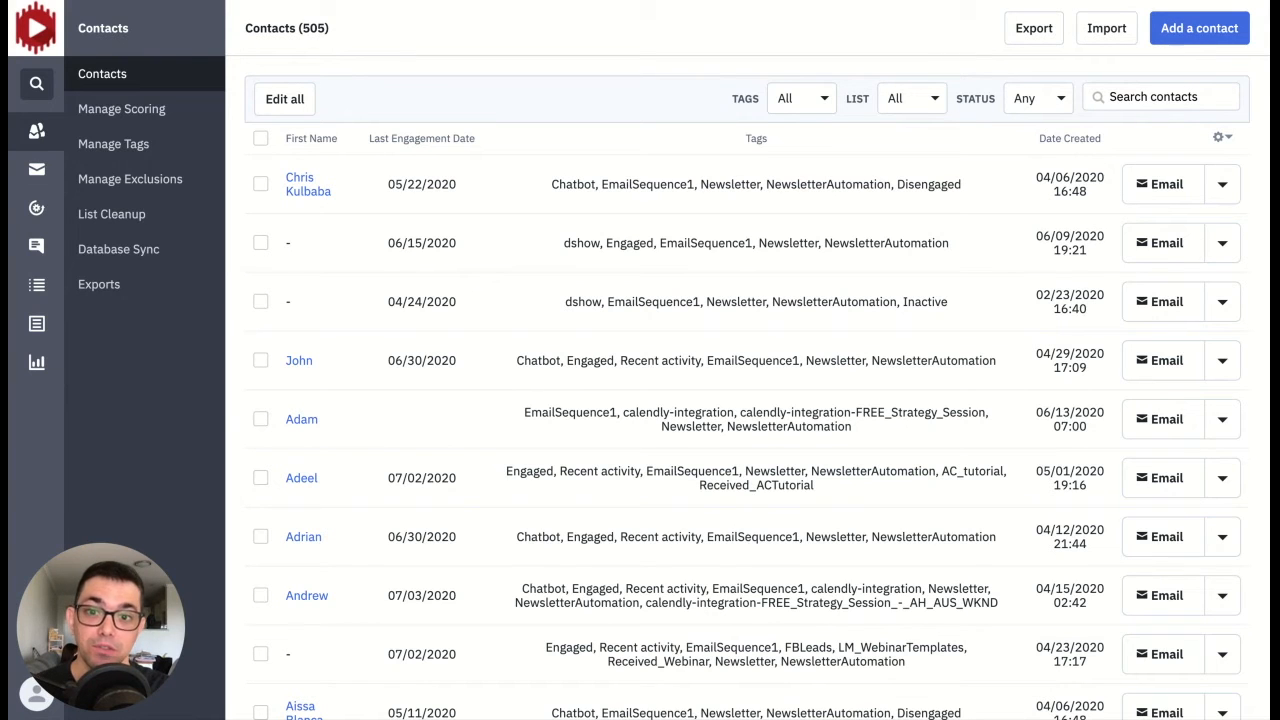
Step: Search the contacts by a contact's first name to check the Last Engagement Date and tags
{"action": "left_click", "coordinate": [1181, 92]}
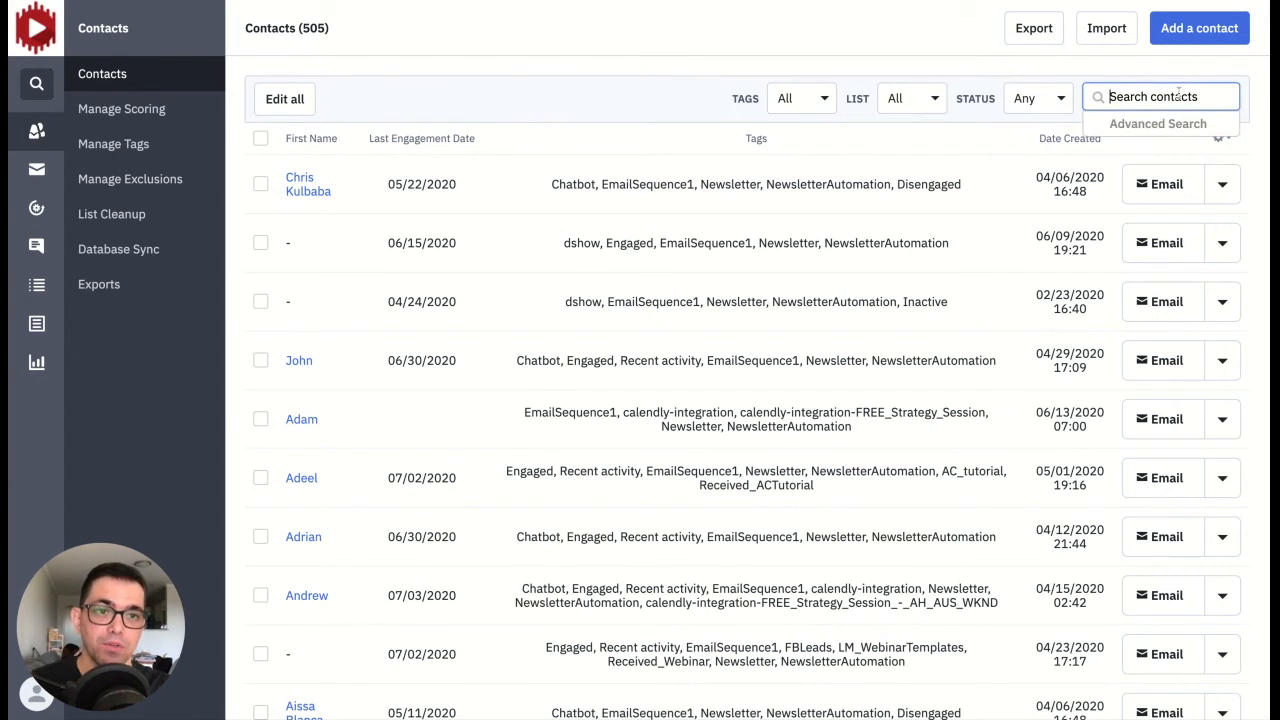
{"action": "type", "text": "luis"}
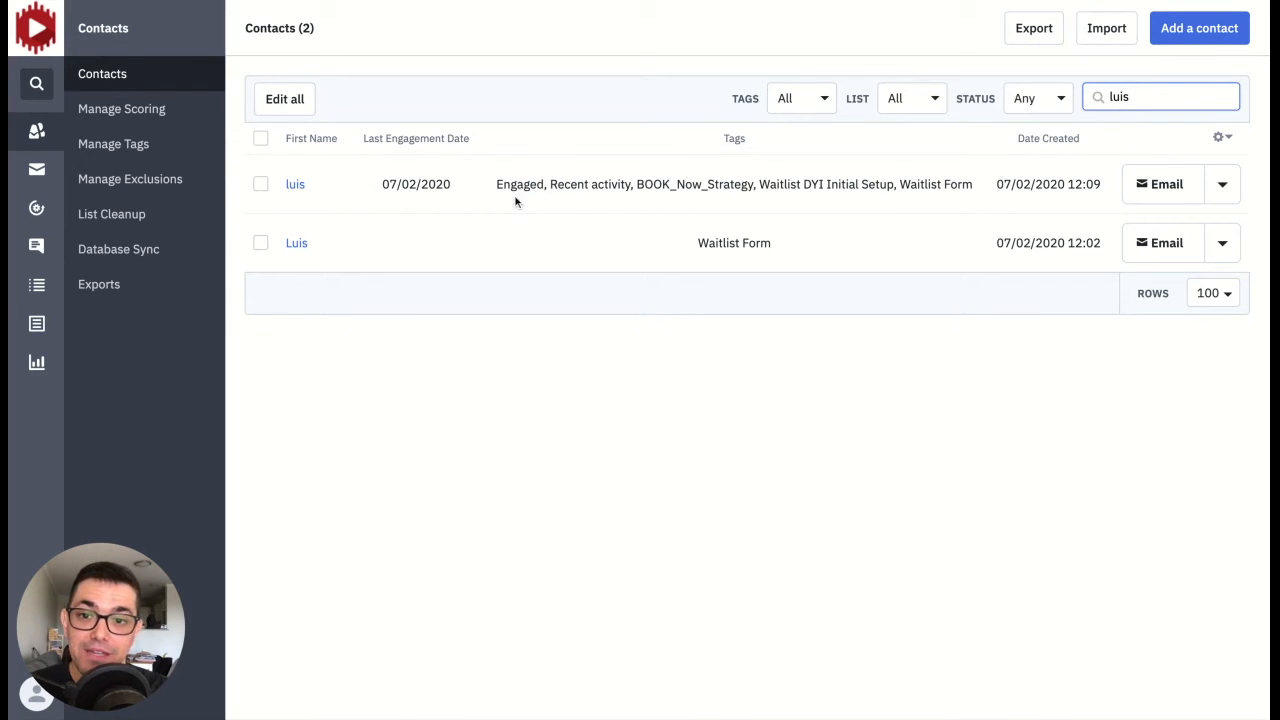
{"action": "left_click_drag", "start_coordinate": [1158, 100], "coordinate": [1095, 100]}
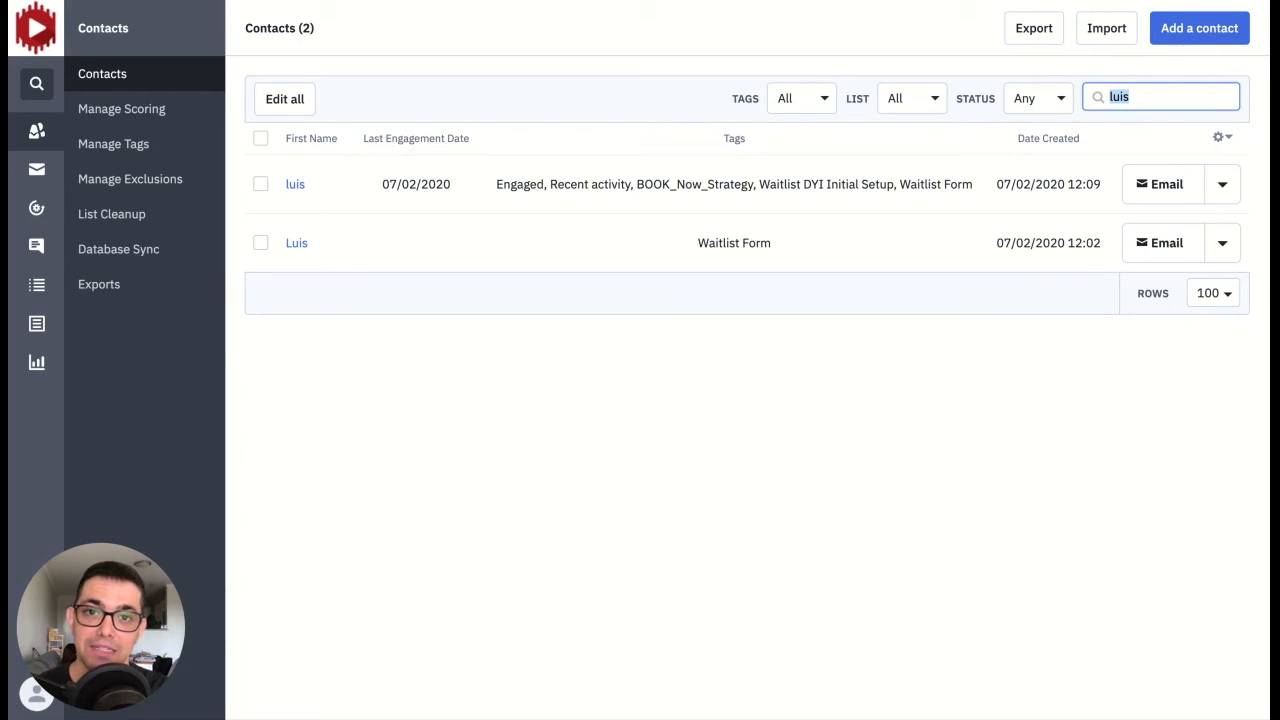
{"action": "left_click", "coordinate": [260, 244]}
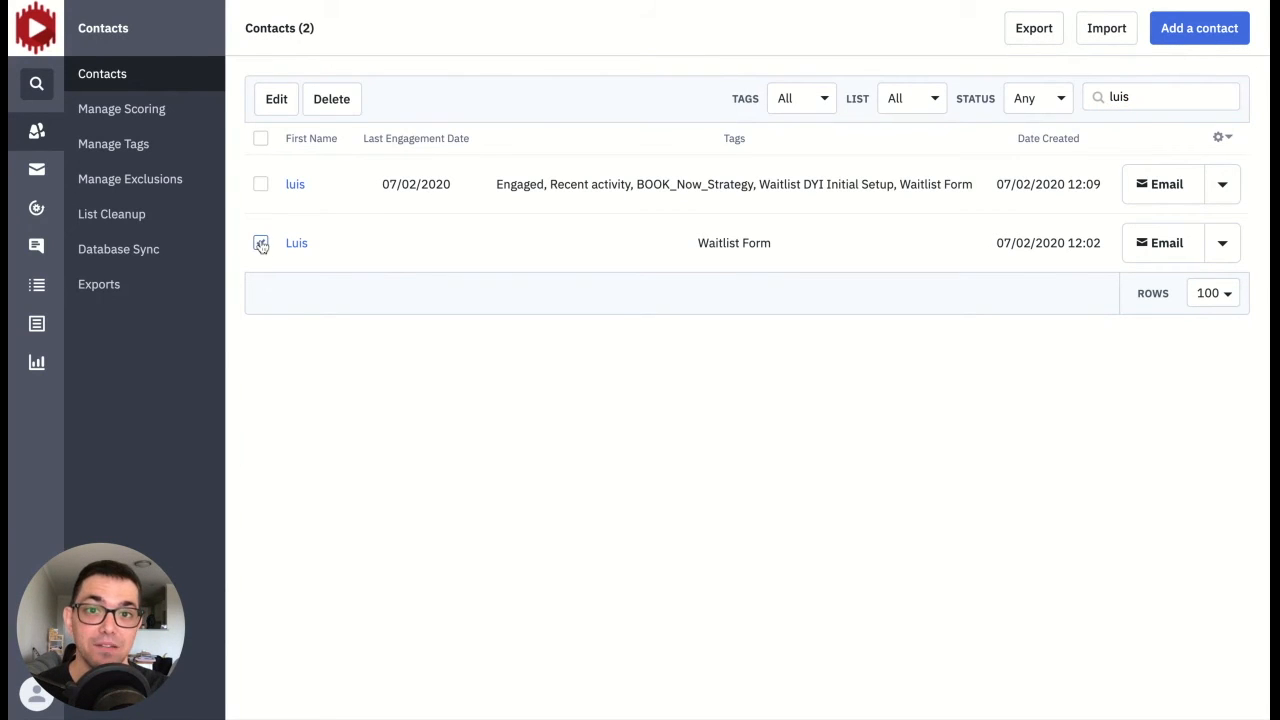
{"action": "left_click", "coordinate": [328, 104]}
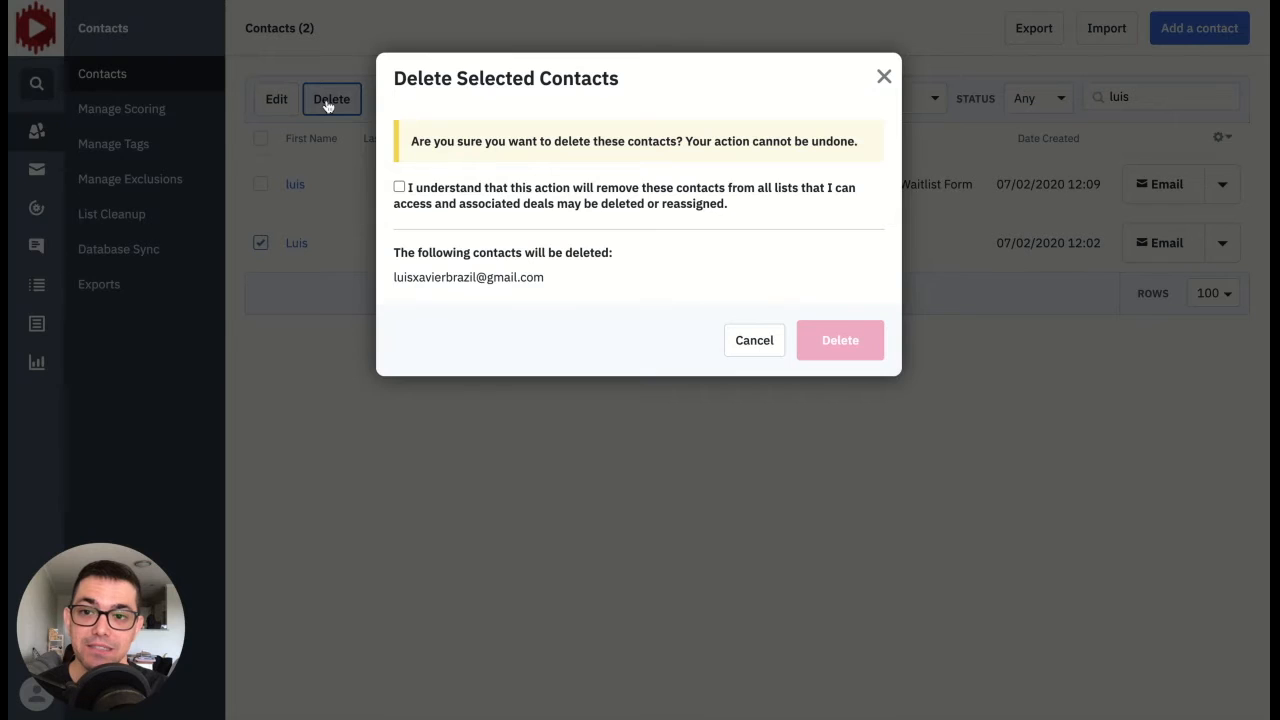
{"action": "left_click", "coordinate": [399, 188]}
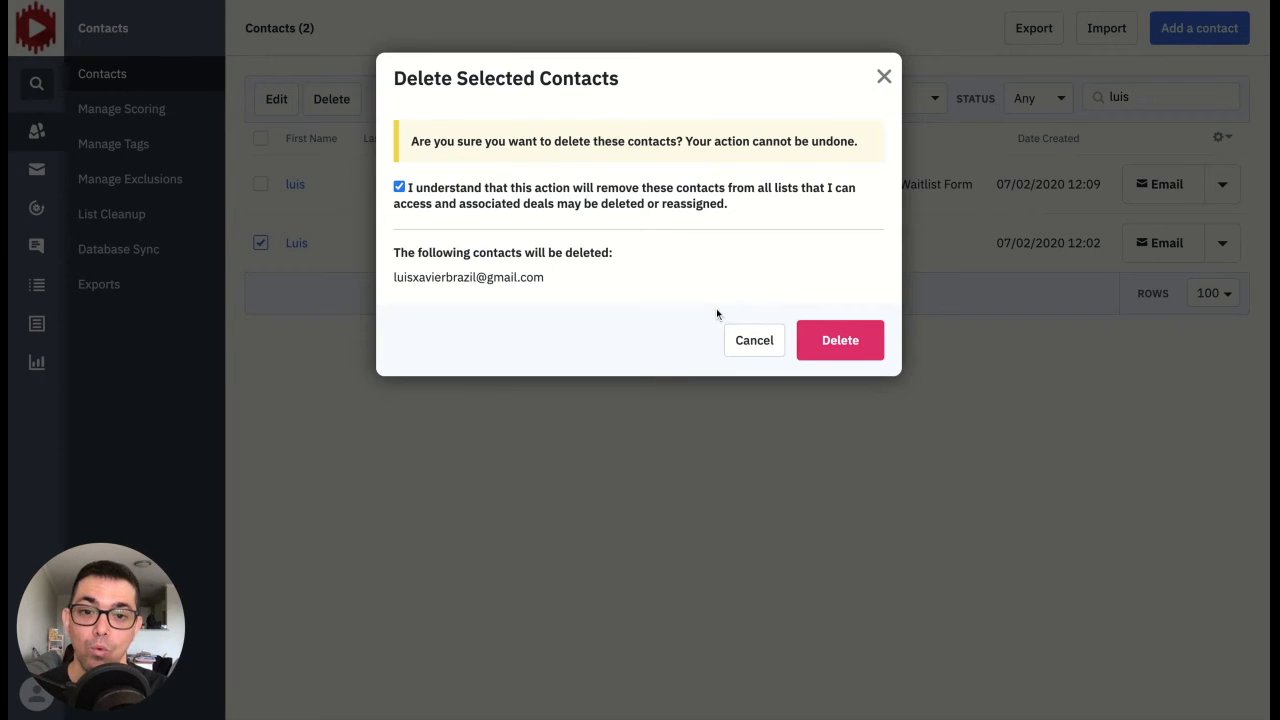
{"action": "left_click", "coordinate": [755, 341]}
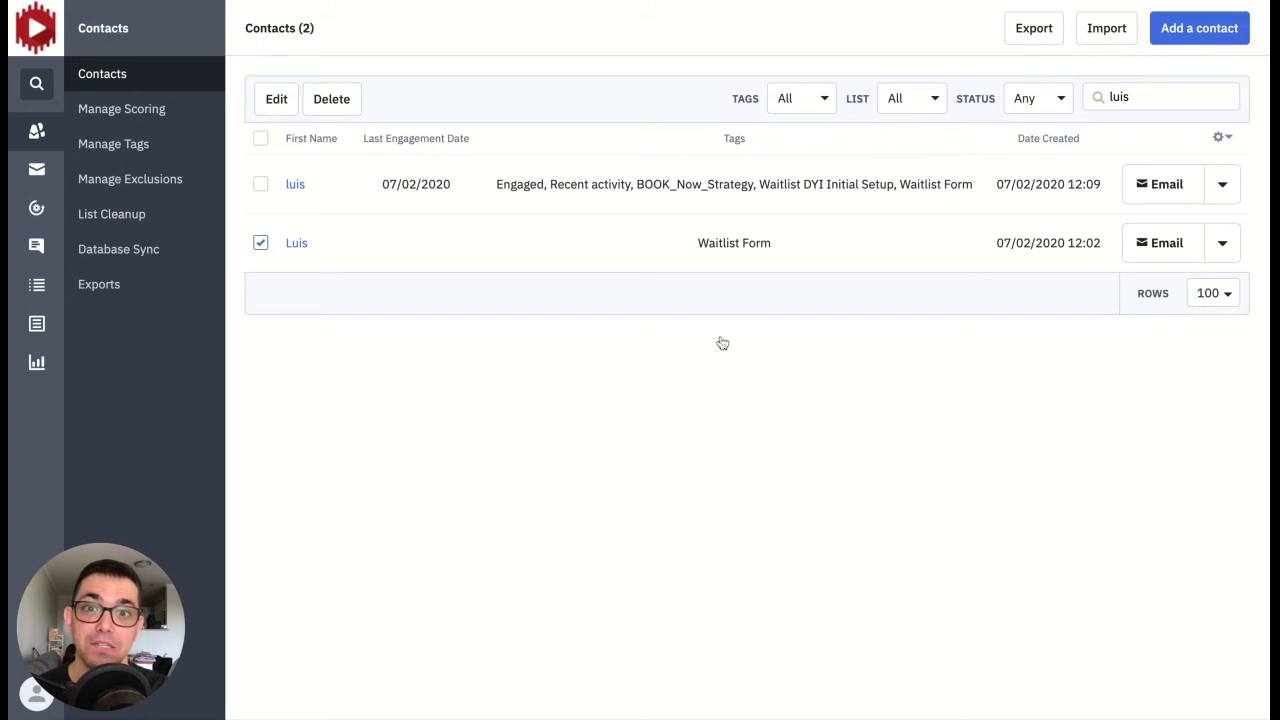
{"action": "left_click", "coordinate": [261, 244]}
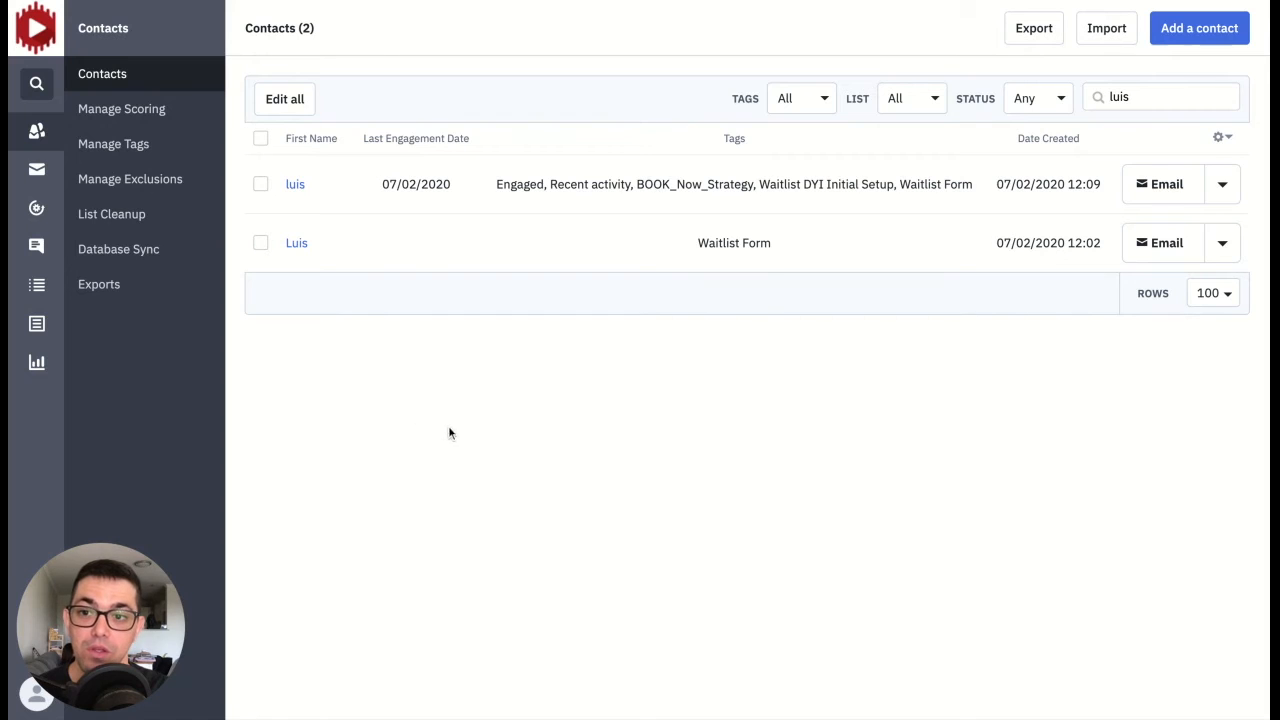
{"action": "left_click", "coordinate": [261, 244]}
{"action": "left_click", "coordinate": [277, 100]}
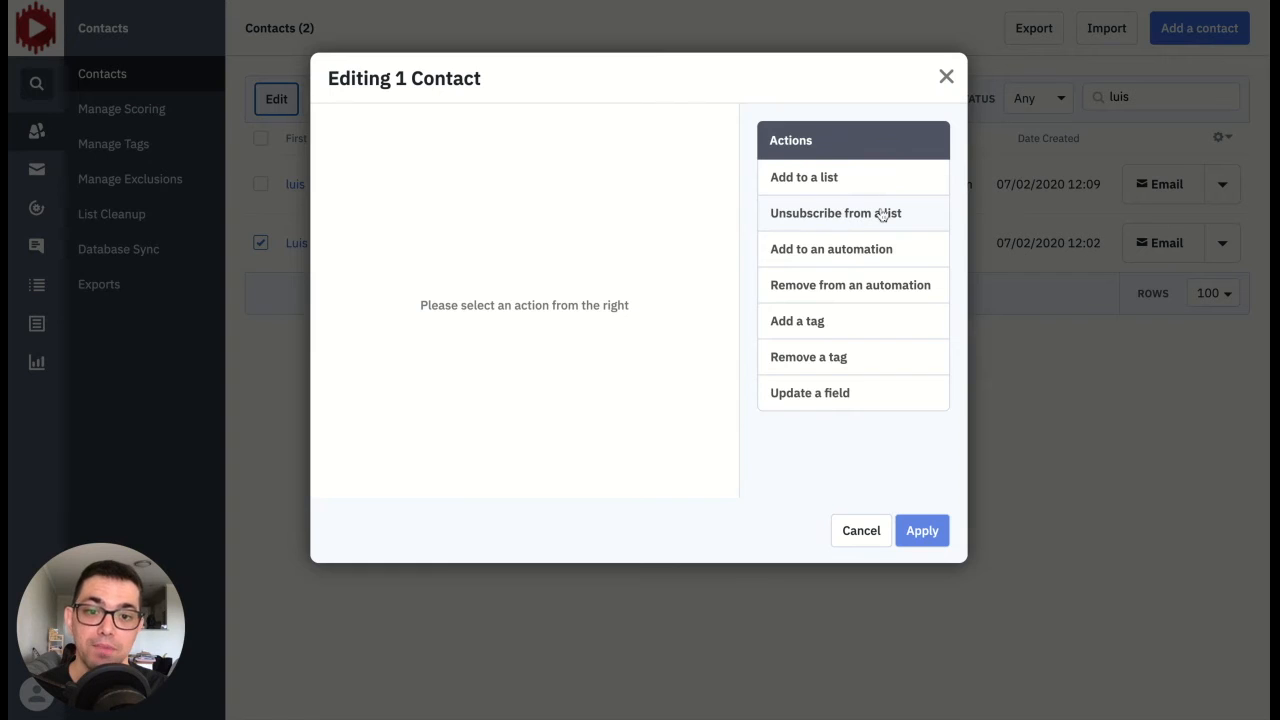
{"action": "left_click", "coordinate": [861, 530]}
{"action": "left_click", "coordinate": [260, 303]}
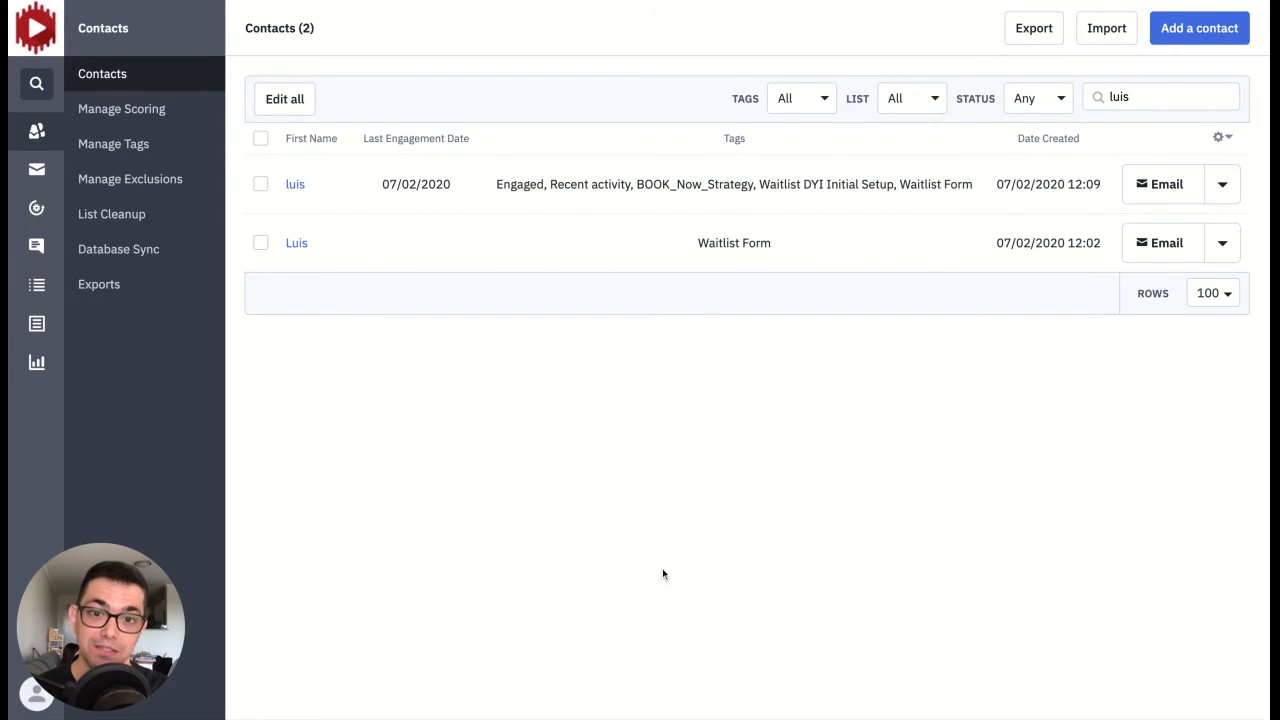
Step: Build an advanced contact search condition where the custom field Last Engagement Date is before 07/05/2020
{"action": "left_click", "coordinate": [1172, 102]}
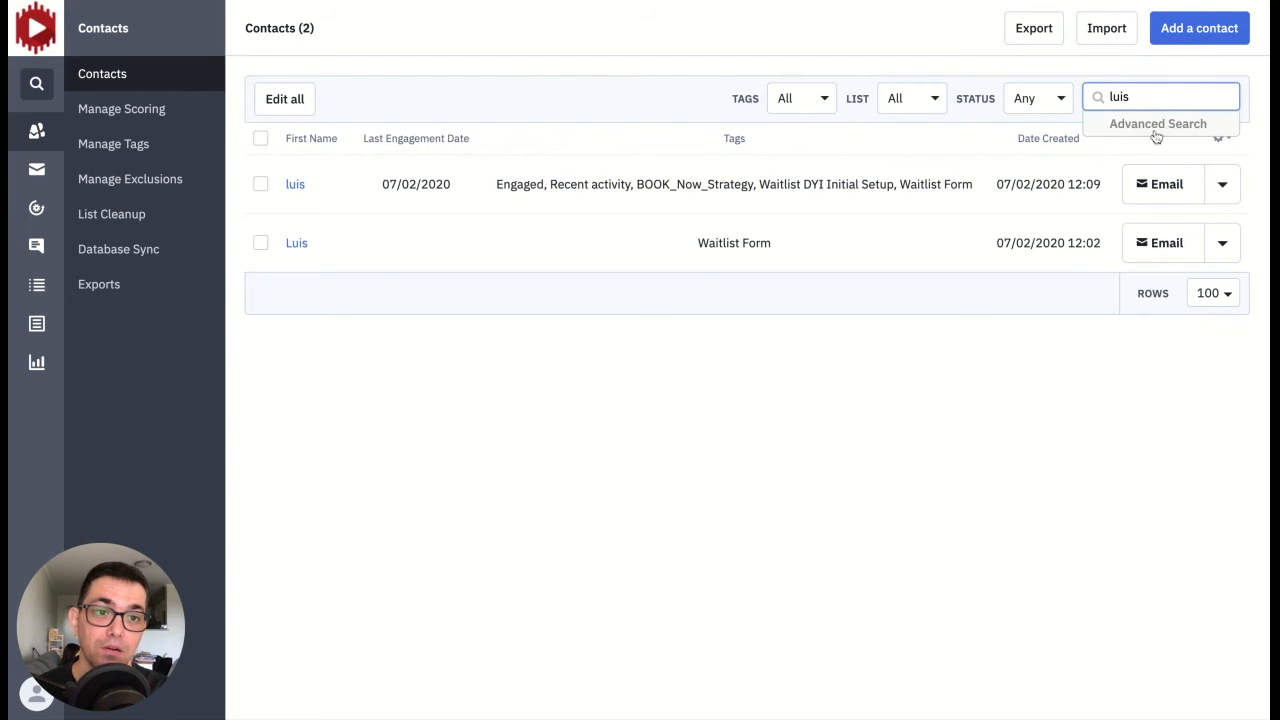
{"action": "left_click", "coordinate": [1160, 126]}
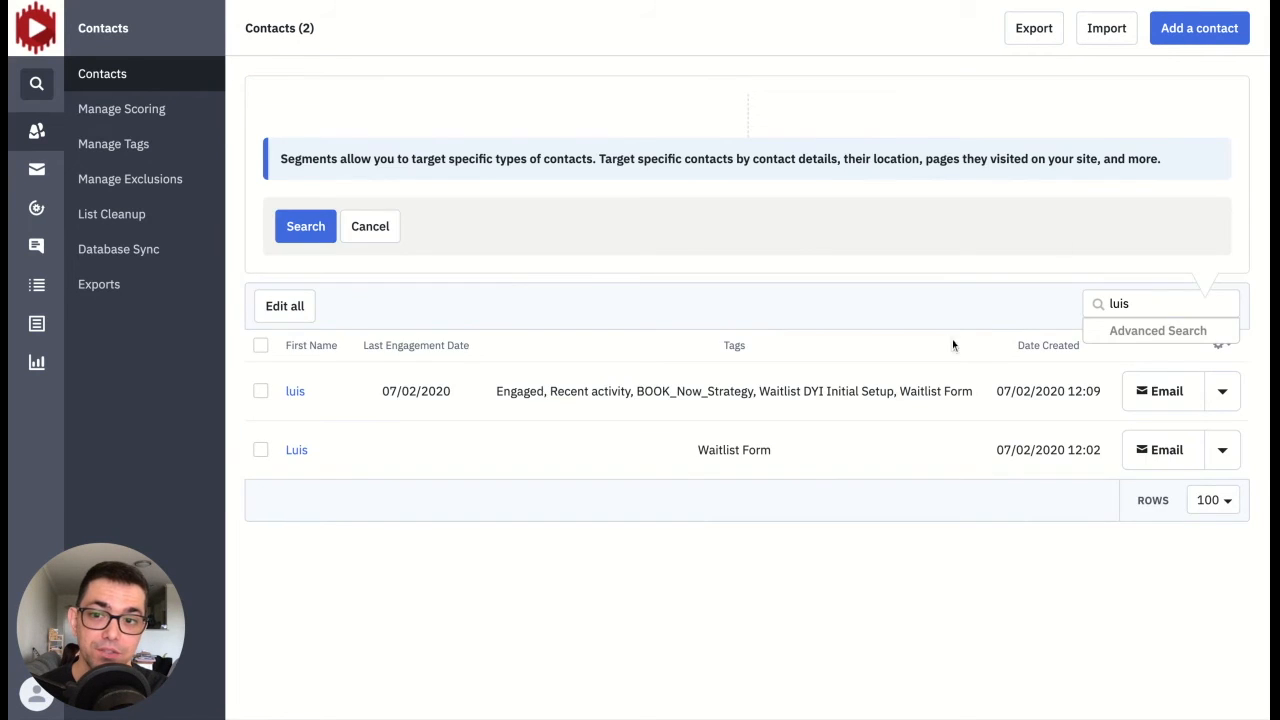
{"action": "left_click", "coordinate": [430, 136]}
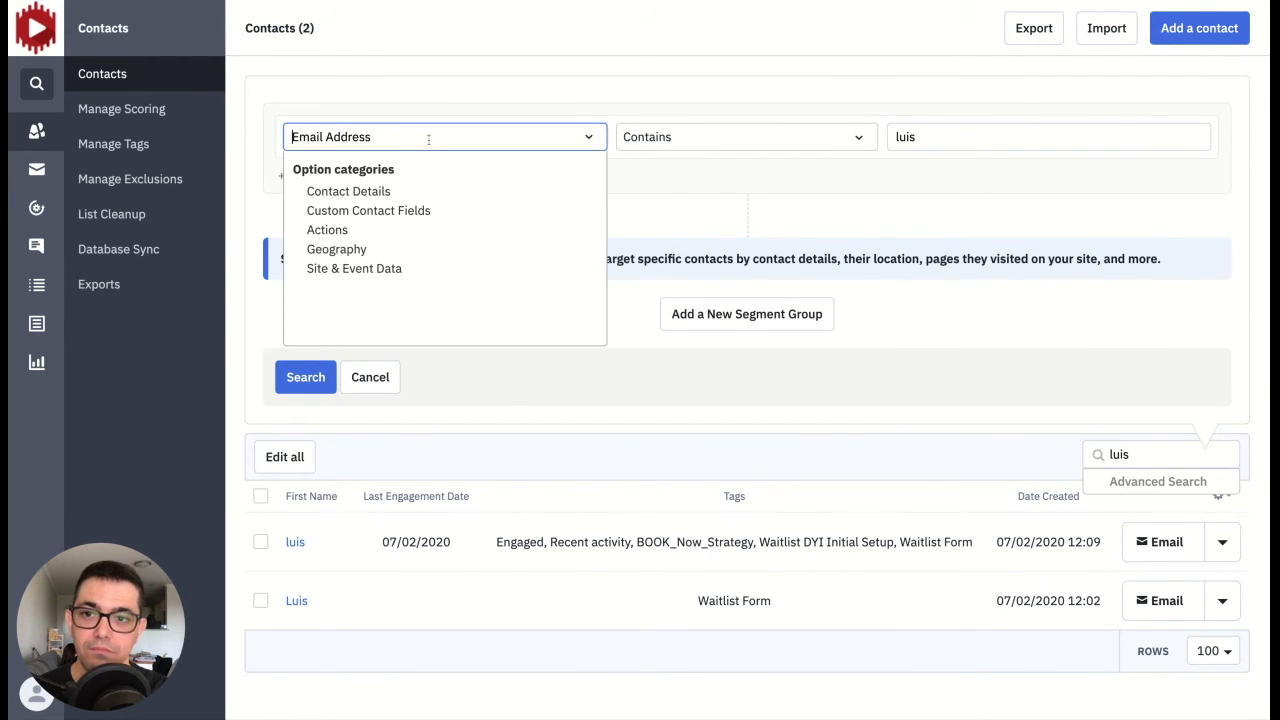
{"action": "left_click", "coordinate": [366, 211]}
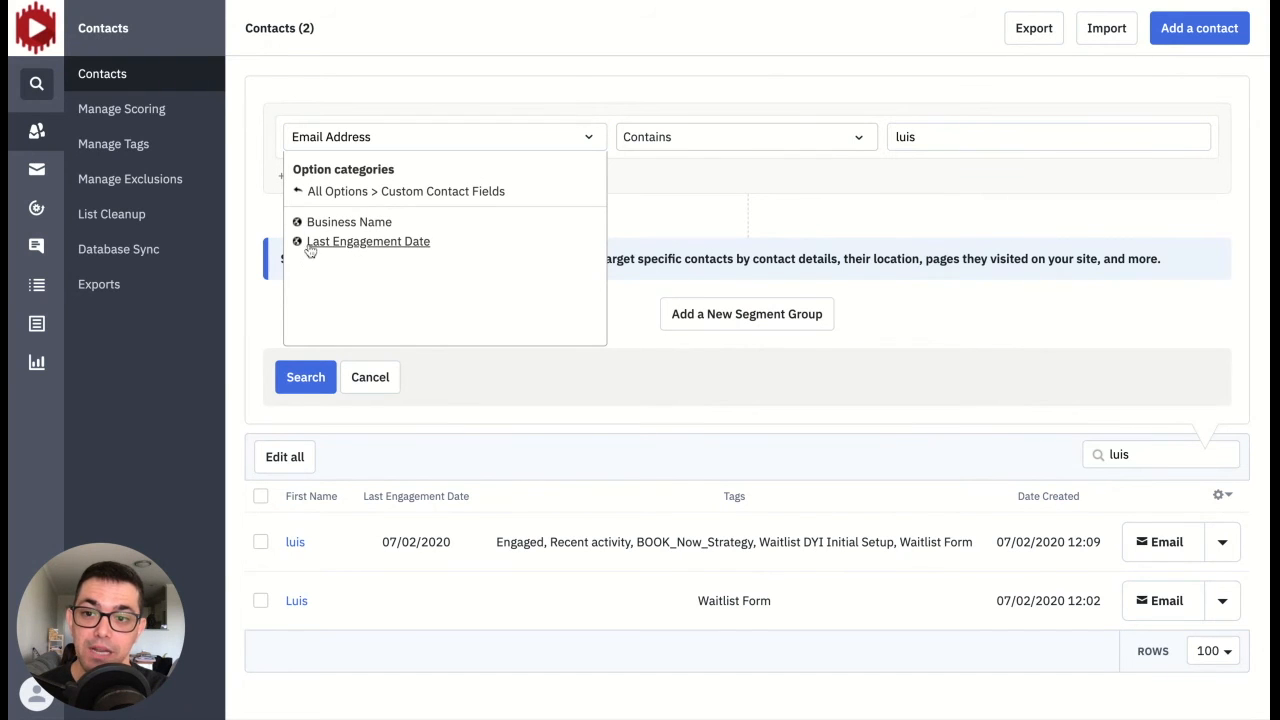
{"action": "left_click", "coordinate": [353, 244]}
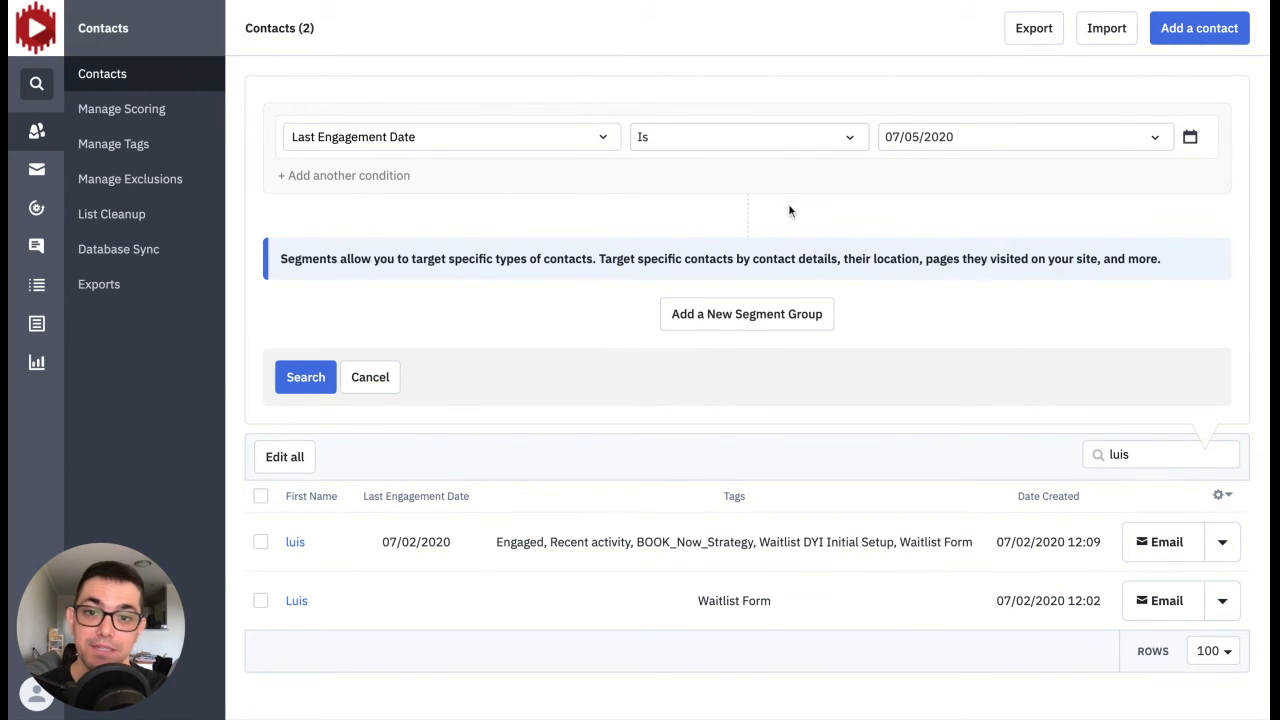
{"action": "left_click", "coordinate": [846, 139]}
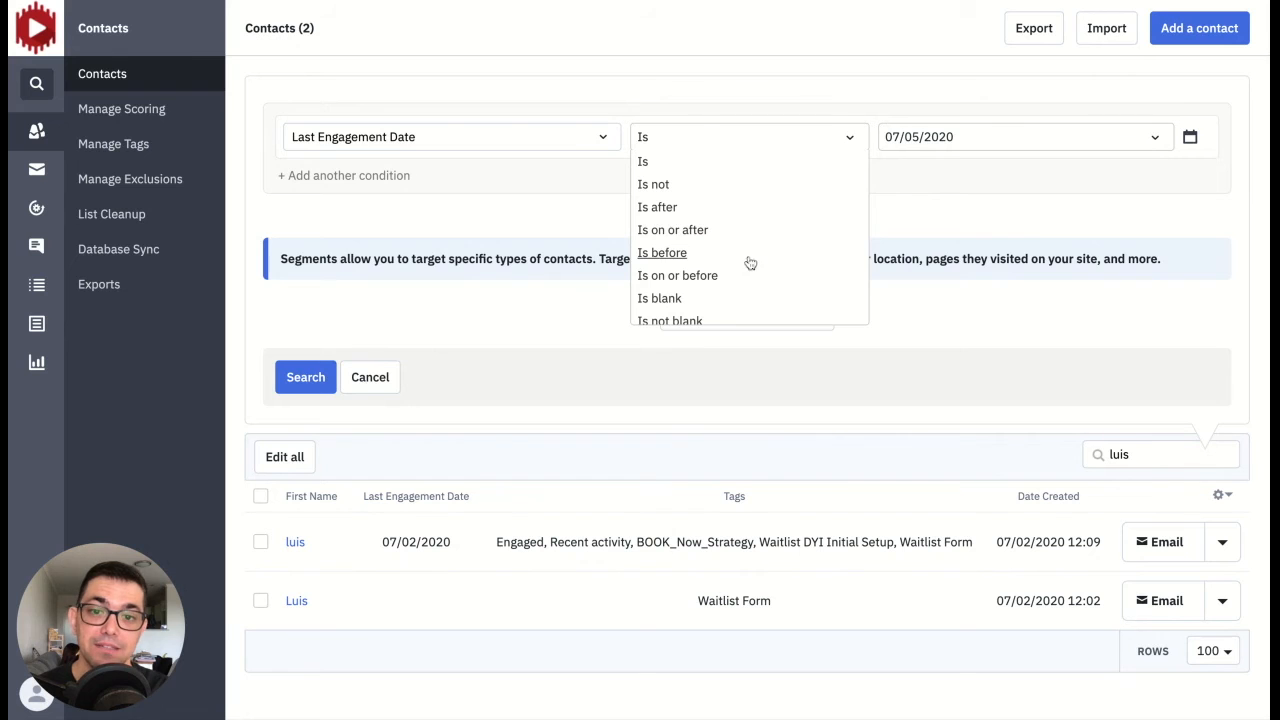
{"action": "left_click", "coordinate": [712, 255]}
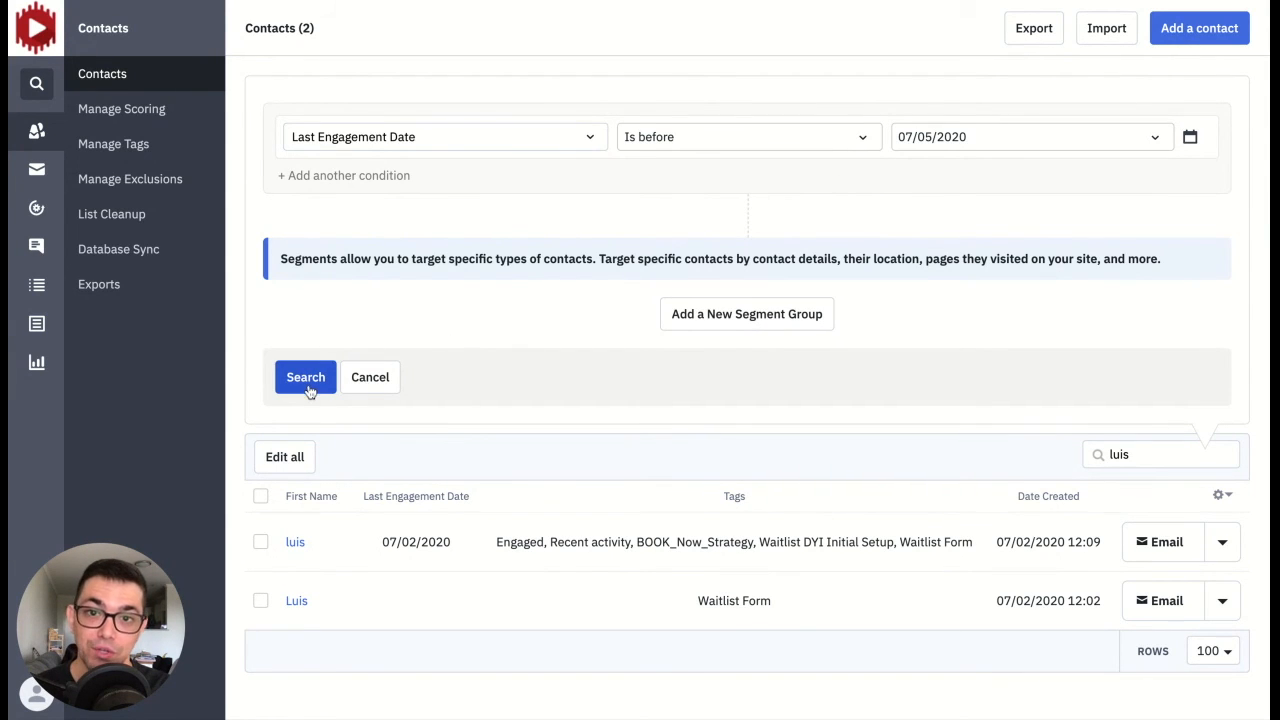
{"action": "left_click", "coordinate": [260, 497]}
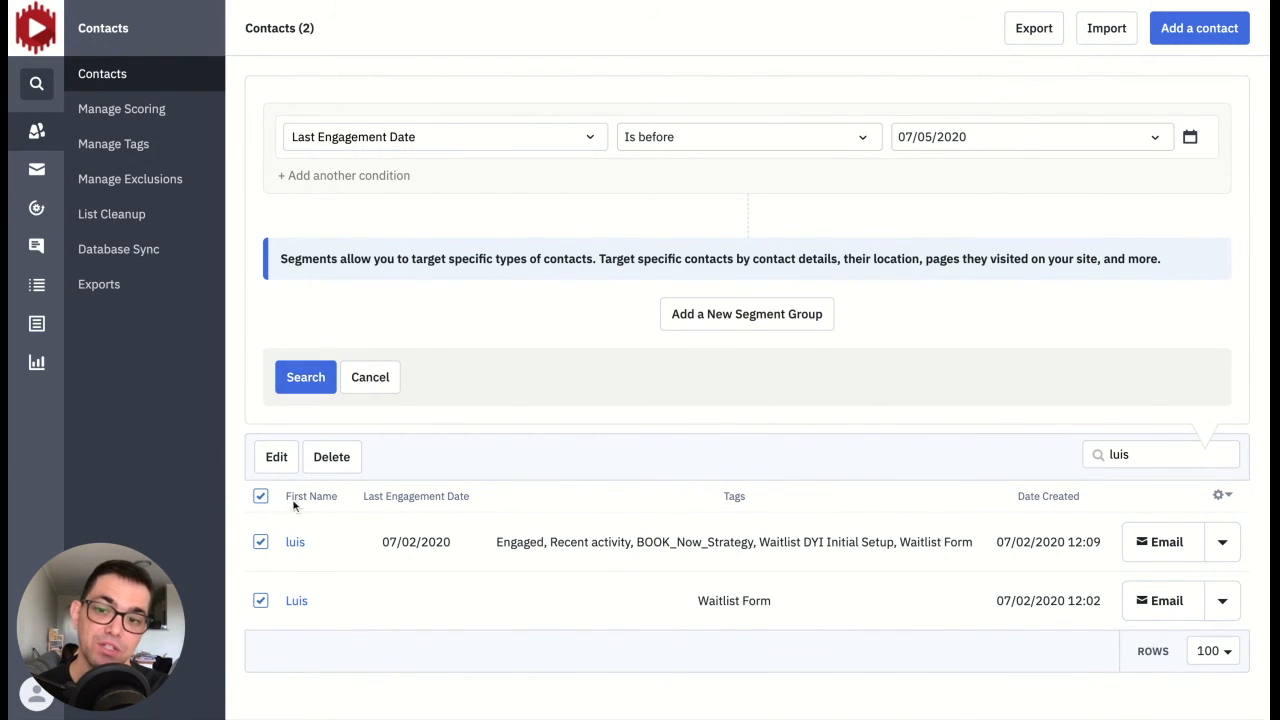
{"action": "left_click", "coordinate": [261, 497]}
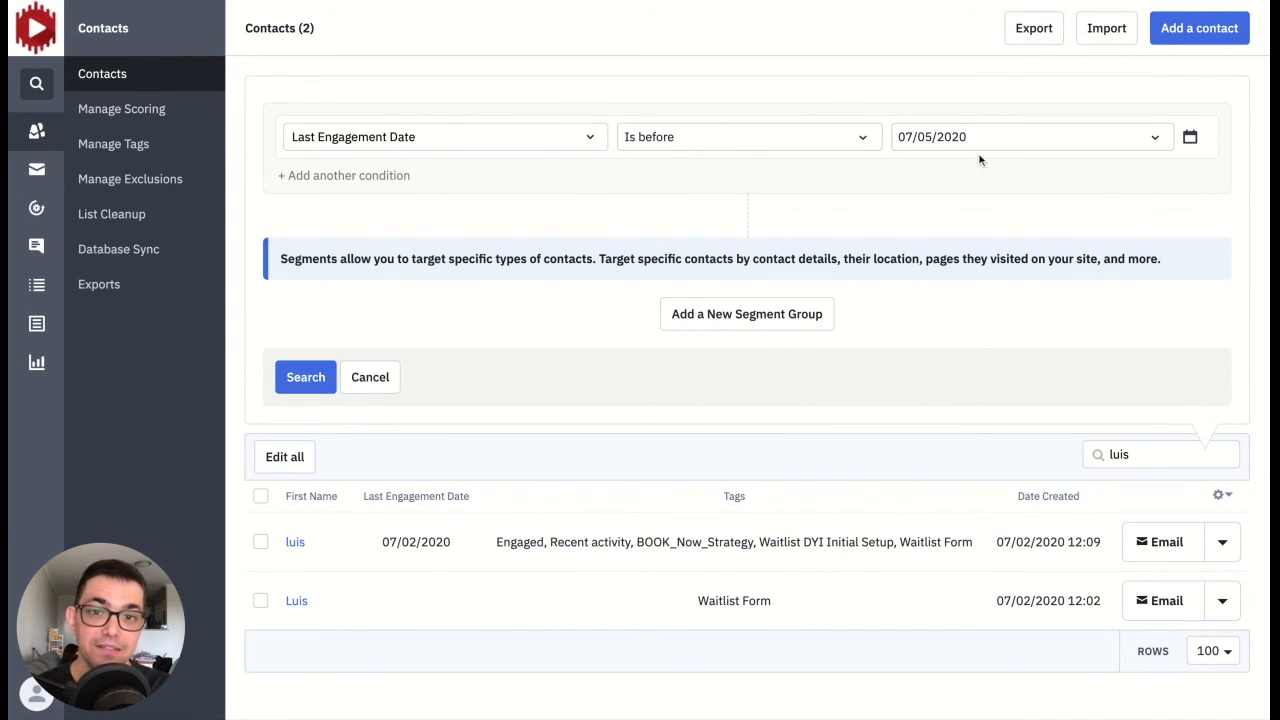
Step: Change the Last Engagement Date condition to Is blank, run the search and look through the matching contacts
{"action": "left_click", "coordinate": [762, 147]}
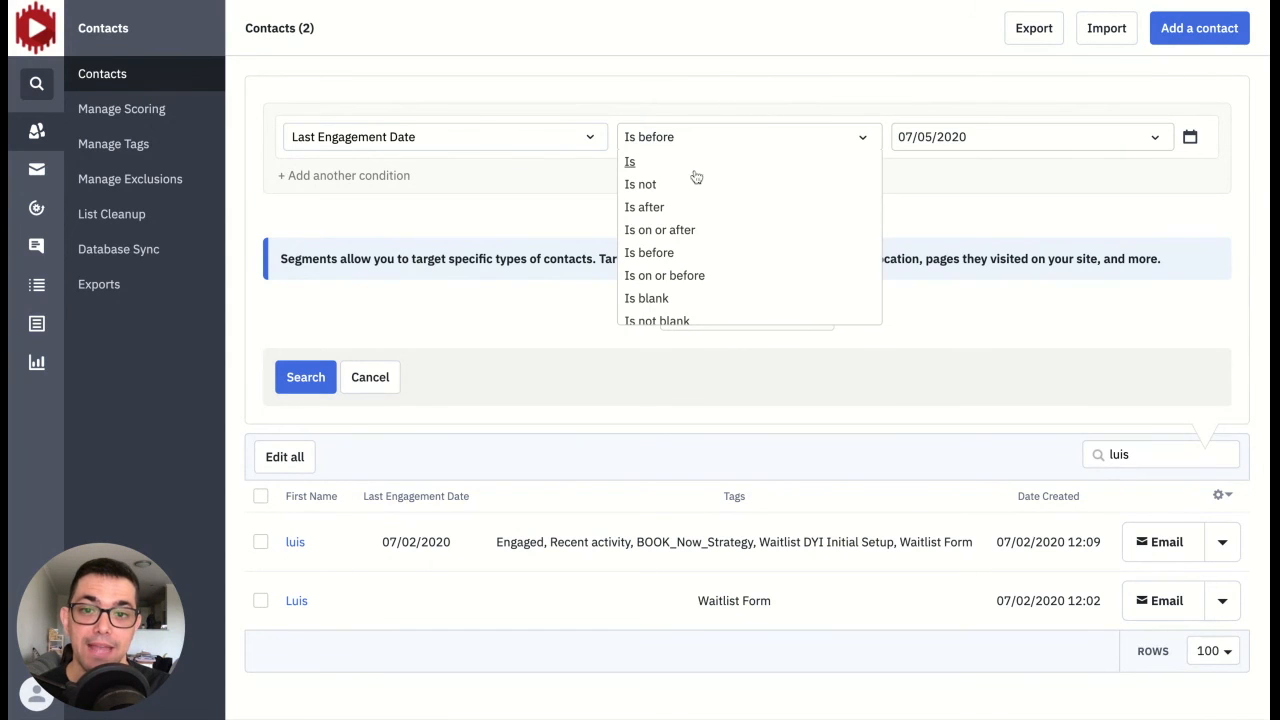
{"action": "left_click", "coordinate": [648, 298]}
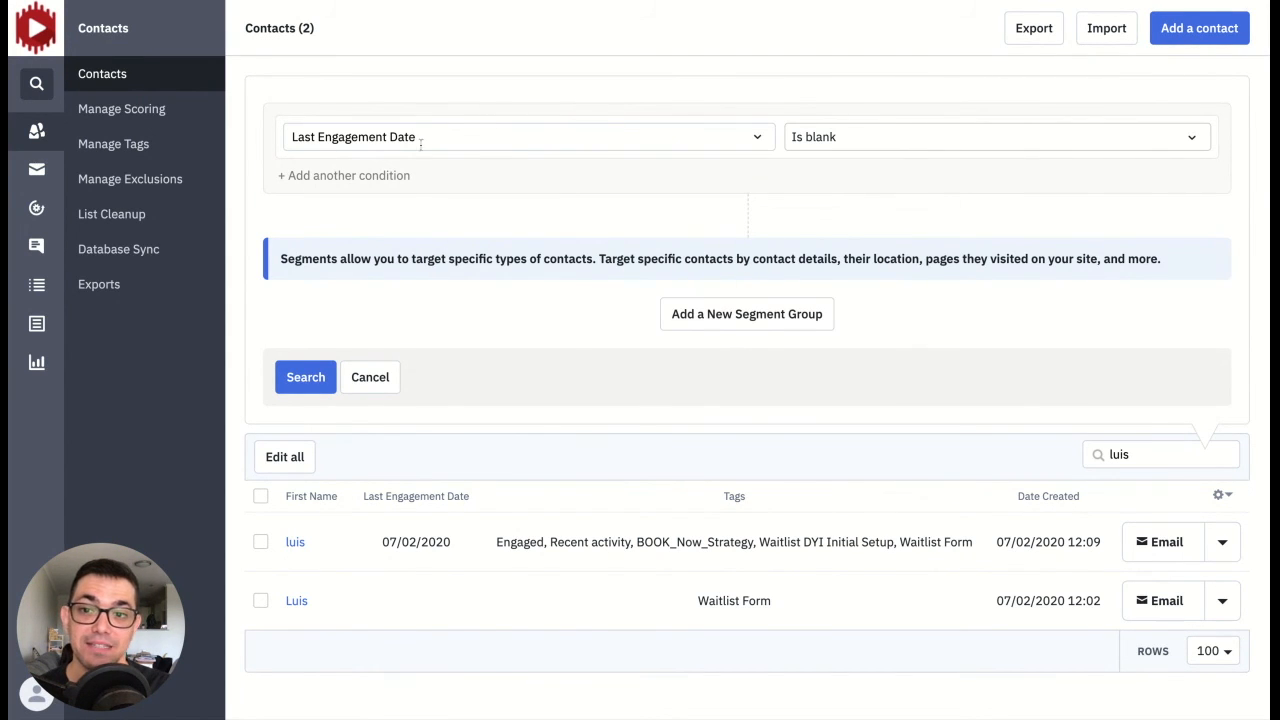
{"action": "left_click", "coordinate": [304, 384]}
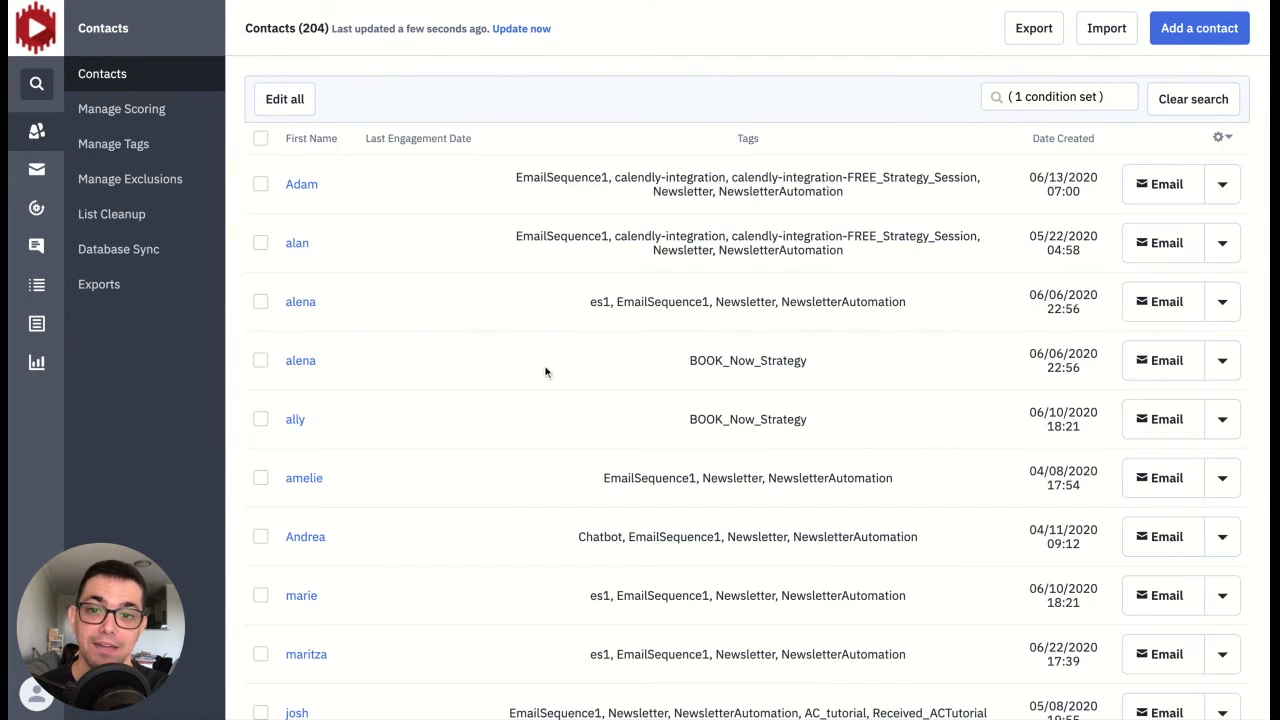
{"action": "scroll", "coordinate": [545, 372], "scroll_direction": "down", "scroll_amount": 4}
{"action": "scroll", "coordinate": [541, 377], "scroll_direction": "down", "scroll_amount": 12}
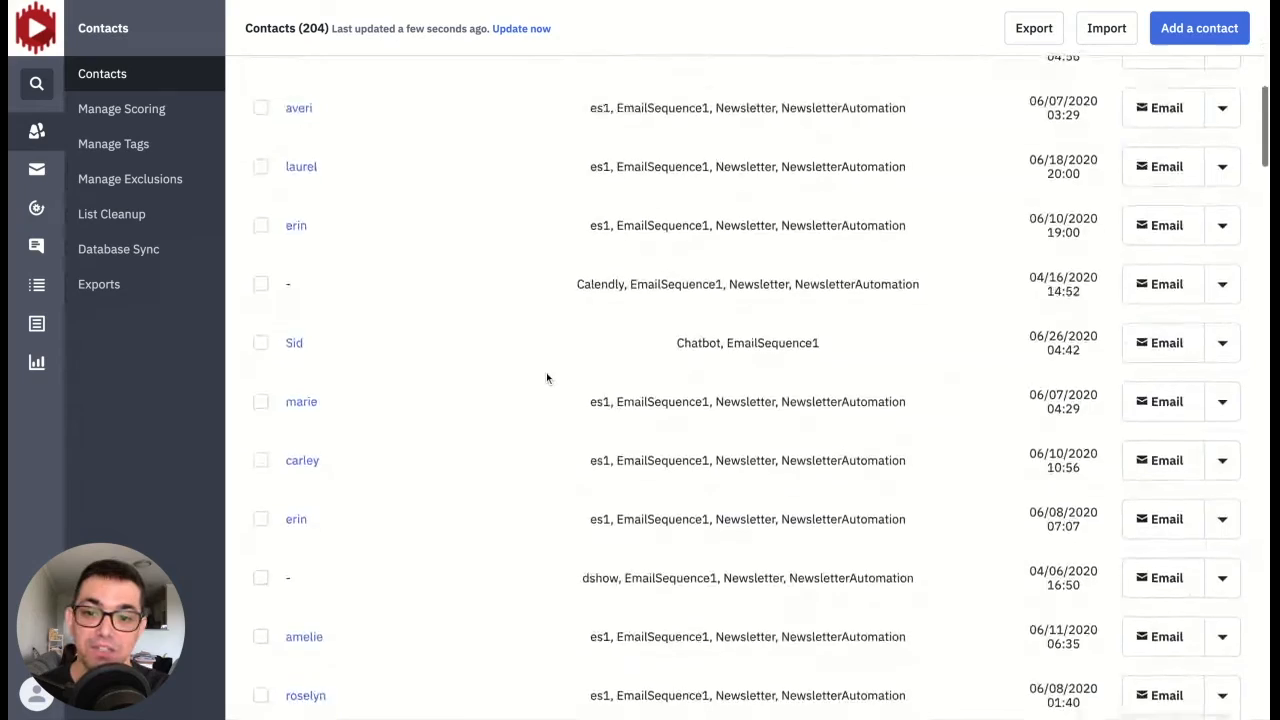
{"action": "scroll", "coordinate": [549, 374], "scroll_direction": "down", "scroll_amount": 4}
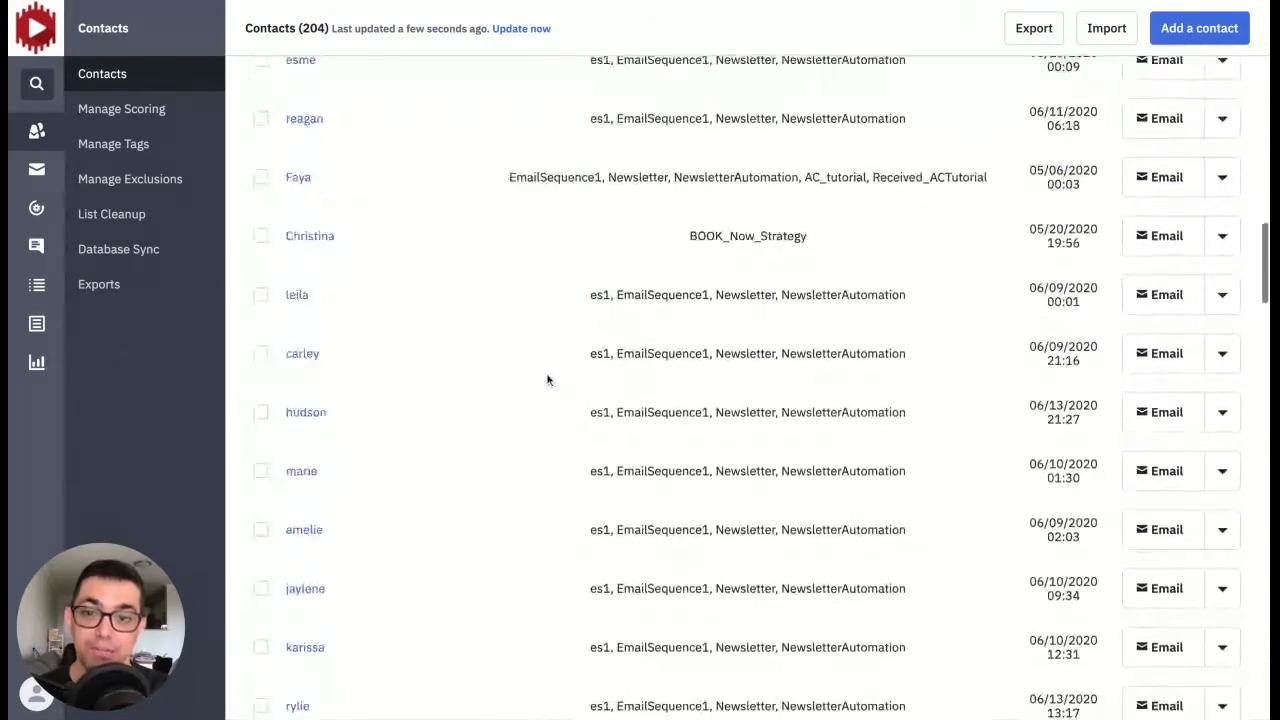
Step: Select all listed contacts, review the available bulk edit actions, cancel the bulk edit and clear the selection
{"action": "scroll", "coordinate": [389, 343], "scroll_direction": "up", "scroll_amount": 15}
{"action": "left_click", "coordinate": [260, 138]}
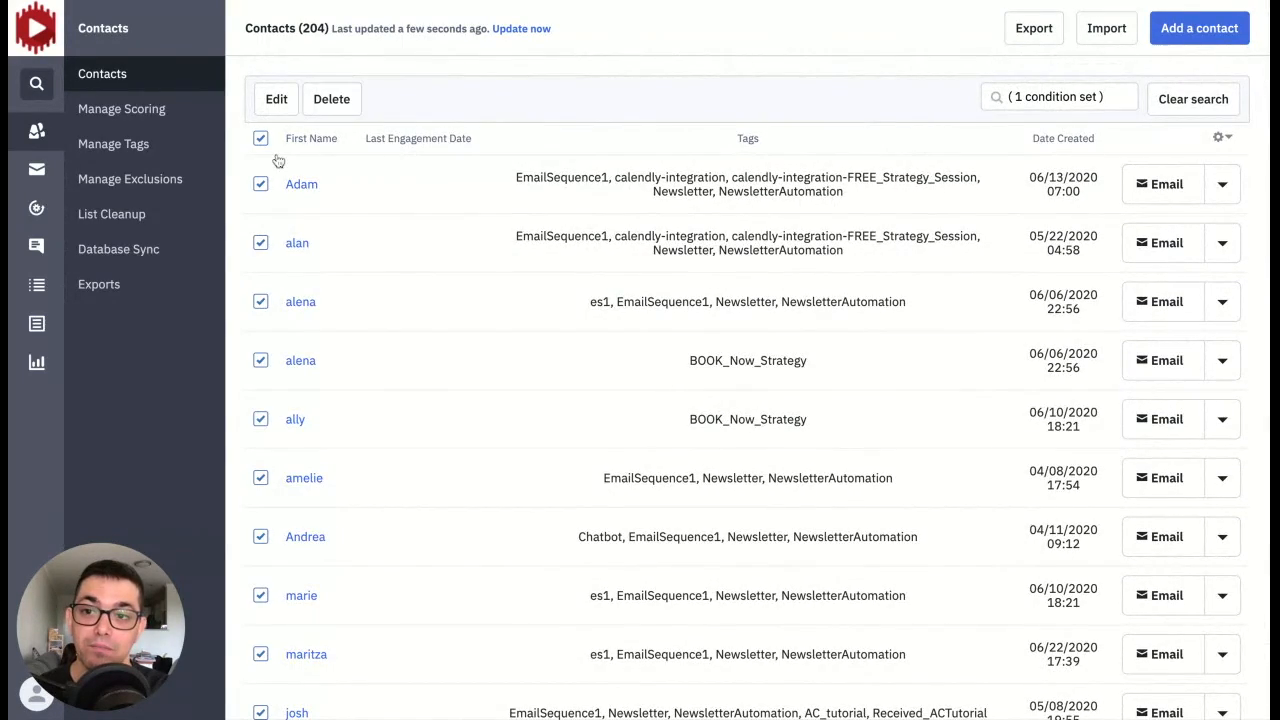
{"action": "left_click", "coordinate": [278, 102]}
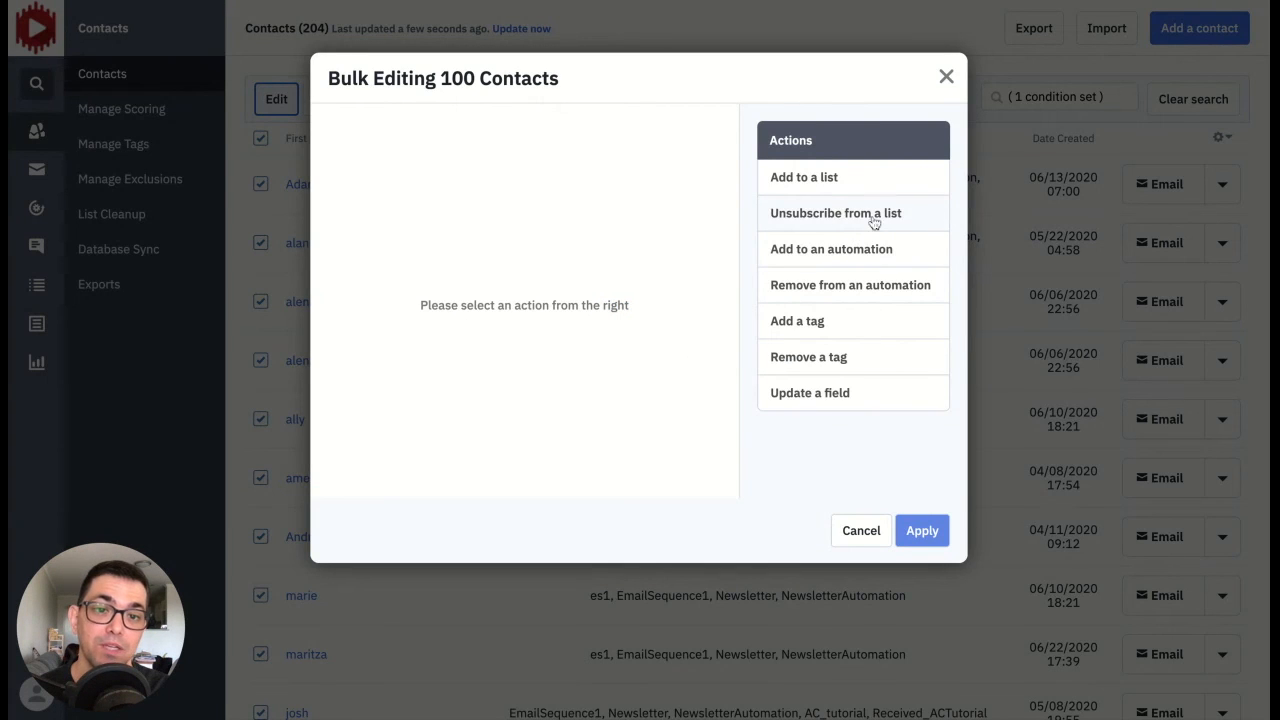
{"action": "left_click", "coordinate": [861, 532]}
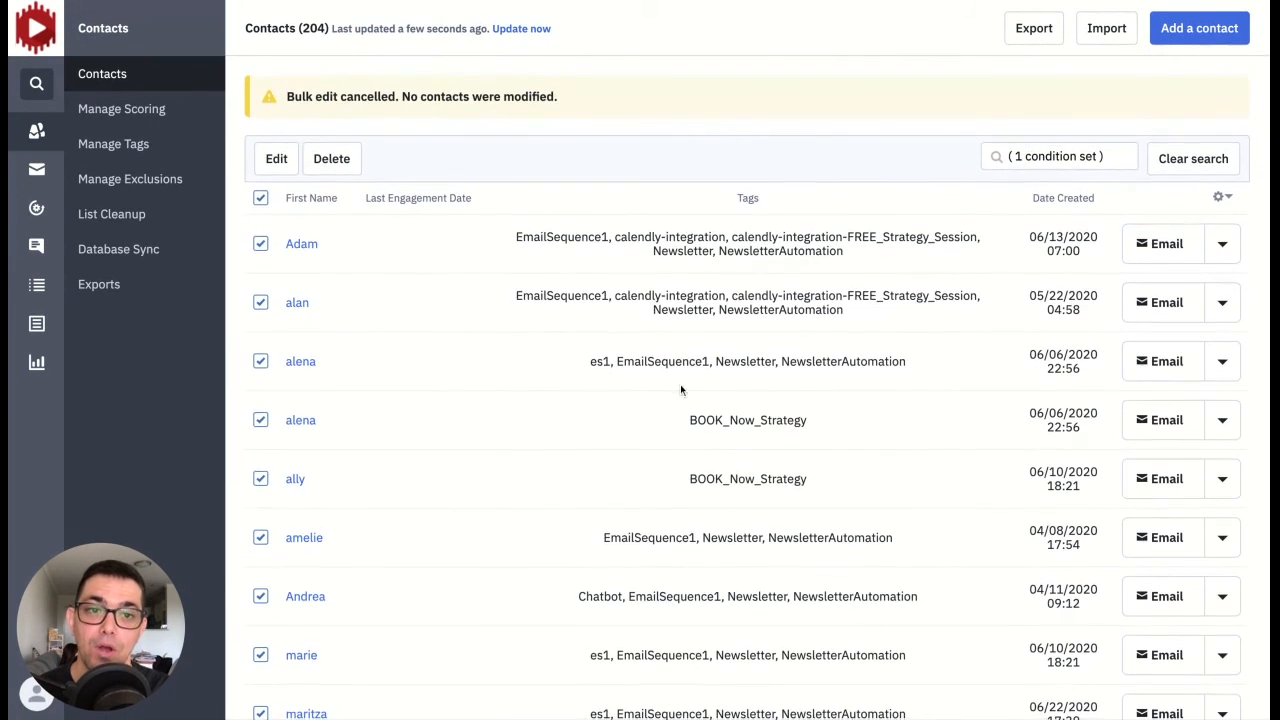
{"action": "left_click", "coordinate": [259, 139]}
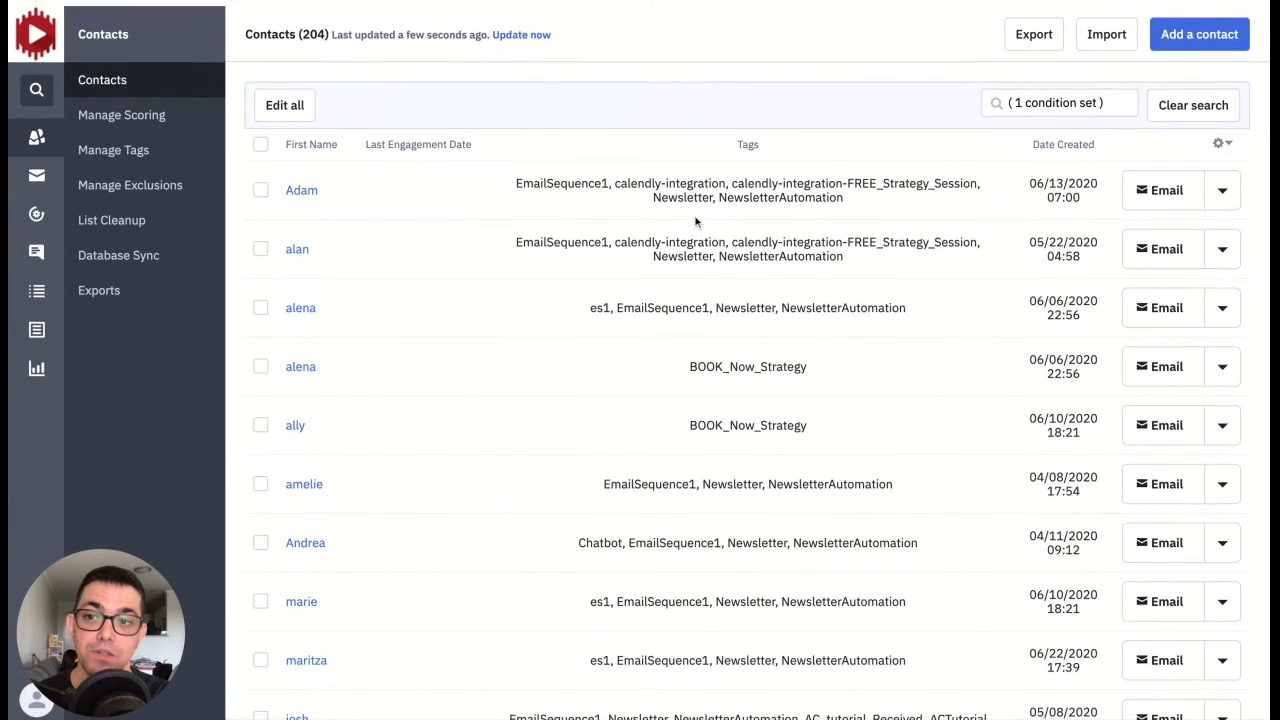